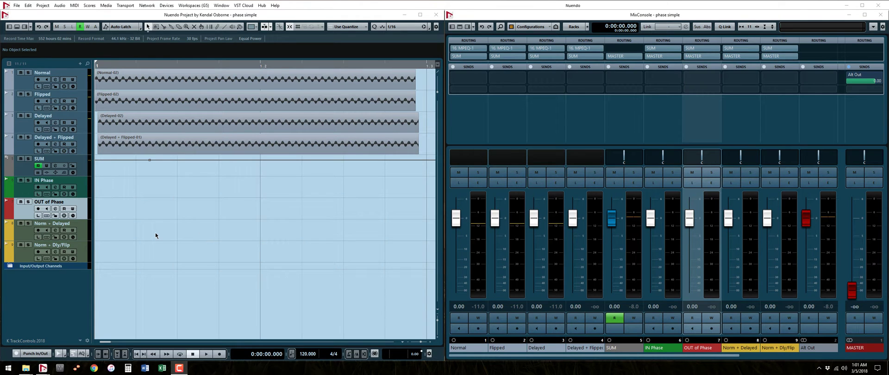
Step: Examine the waveforms of the Normal, Flipped, Delayed and Delayed + Flipped tracks close up at the project start
left_click(156, 236)
key("shift+h")
scroll(156, 236, "up", 1)
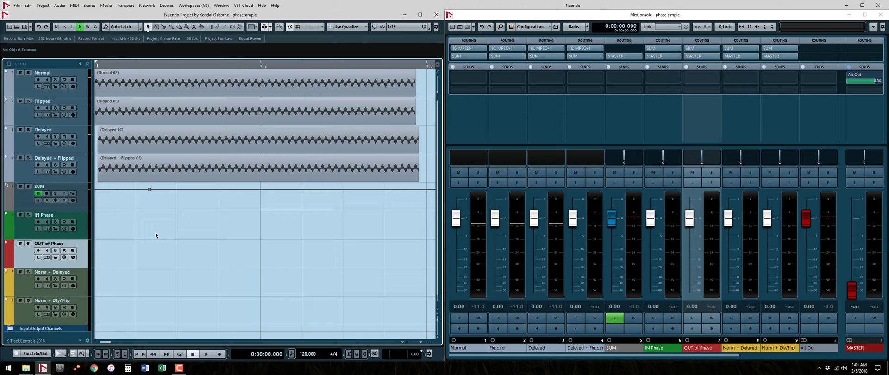
key("h")
key("h")
key("h")
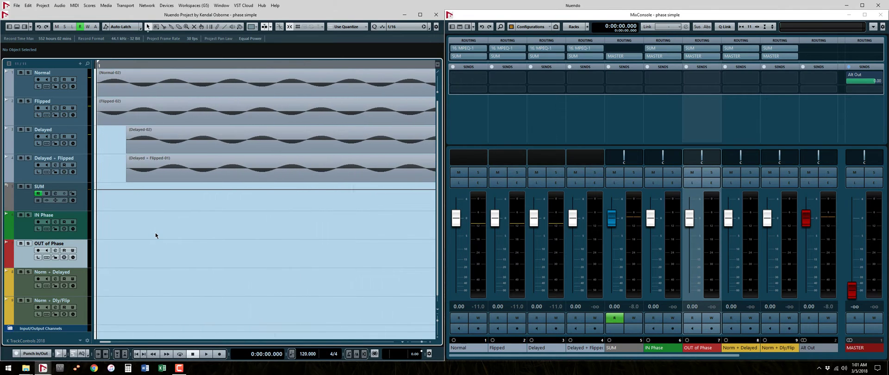
scroll(156, 236, "down", 1)
scroll(155, 236, "up", 1)
key("shift+g")
key("shift+h")
key("shift+h")
key("shift+h")
key("shift+h")
scroll(100, 139, "up", 2)
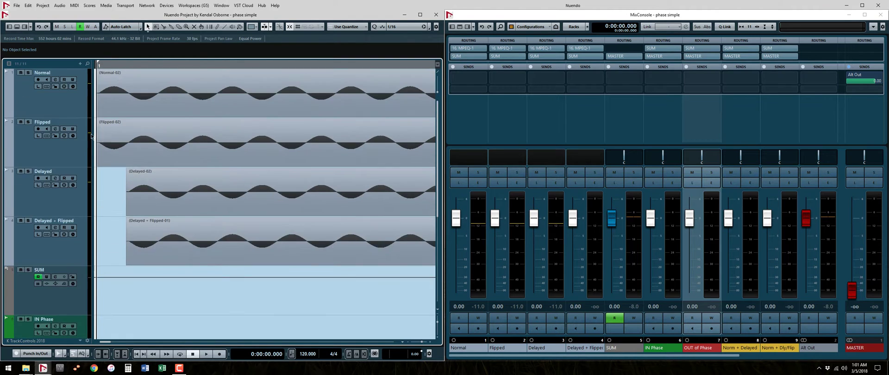
key("h")
key("h")
key("shift+h")
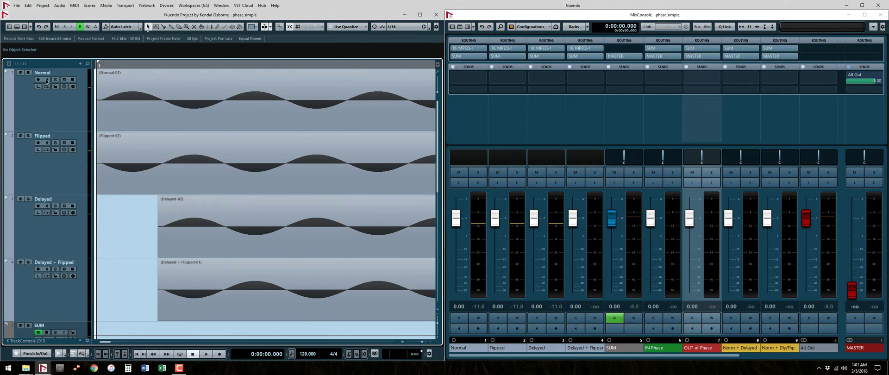
Step: Solo the Normal track and copy its clip onto the Flipped track at the project start
left_click(29, 72)
left_click(120, 88)
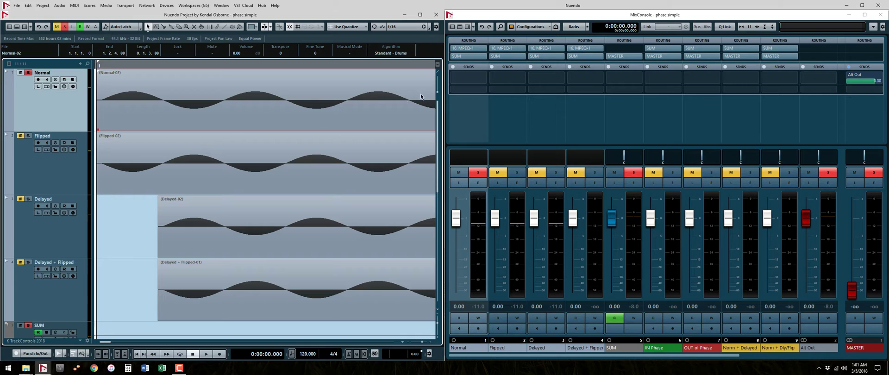
mouse_move(170, 112)
left_mouse_down()
mouse_move(157, 153)
mouse_move(142, 157)
left_mouse_up()
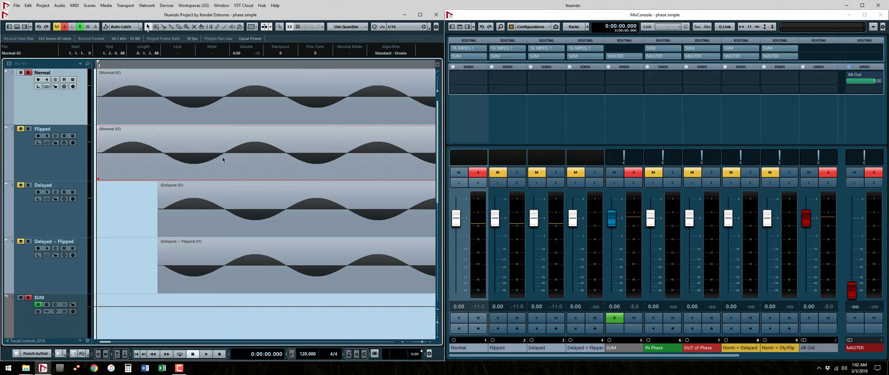
Step: Solo the Flipped track as well and arm the IN Phase track for recording
key("g")
key("shift+g")
key("shift+g")
key("shift+g")
key("shift+g")
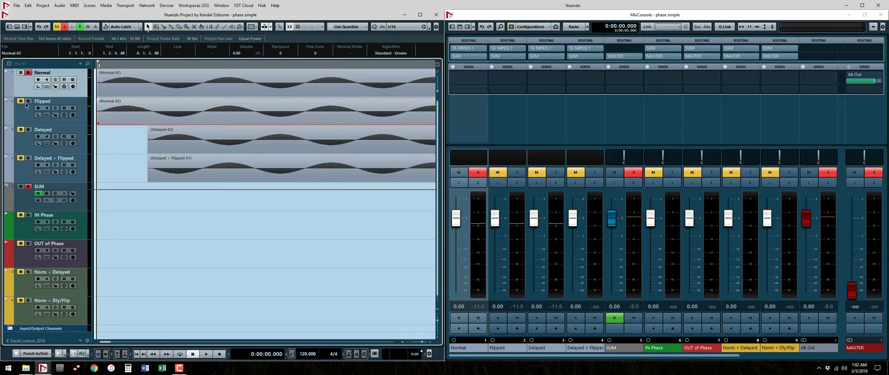
left_click(27, 101)
left_click(25, 228)
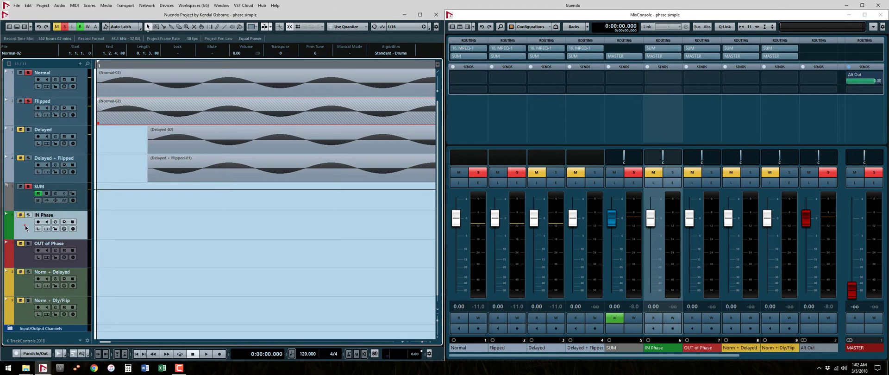
left_click(38, 221)
Step: Record the sum of the two identical Normal clips onto the IN Phase track
left_click_drag(148, 138, 140, 138)
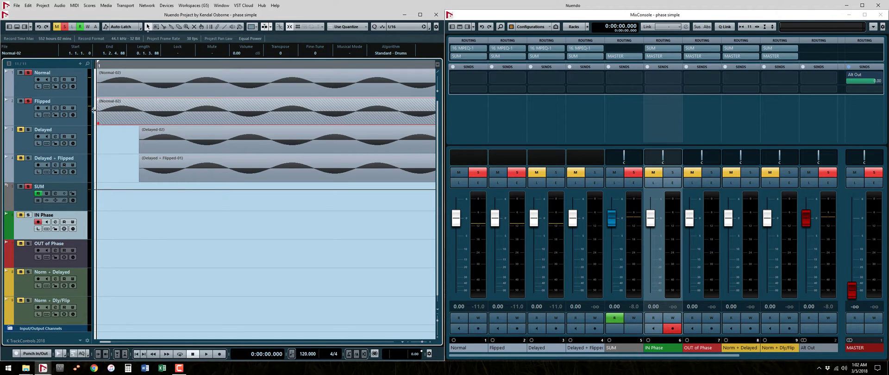
key("g")
key("g")
key("g")
key("g")
key("g")
key("g")
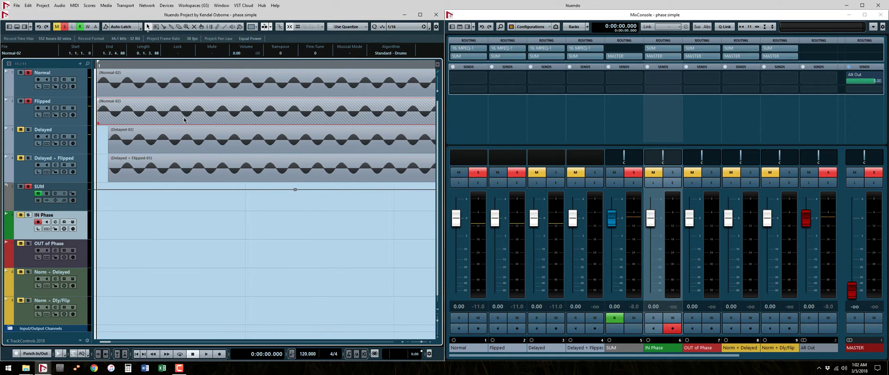
key("KP_Multiply")
key("space")
Step: Compare the recorded IN Phase waveform's amplitude with the two Normal source clips close up
key("g")
key("g")
key("g")
key("g")
key("g")
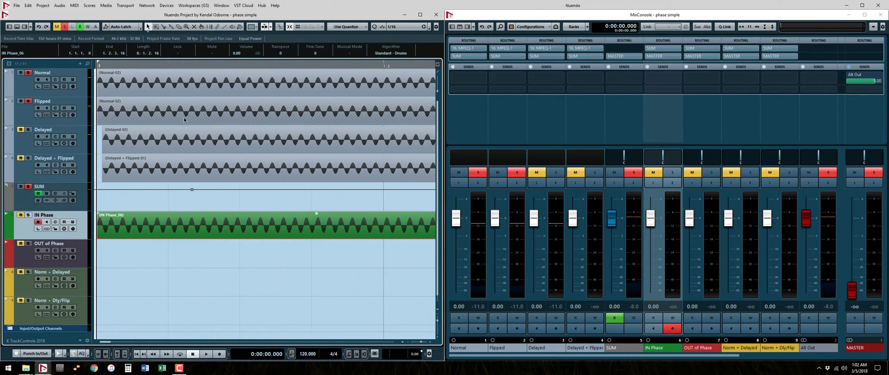
key("h")
key("h")
key("h")
key("h")
key("h")
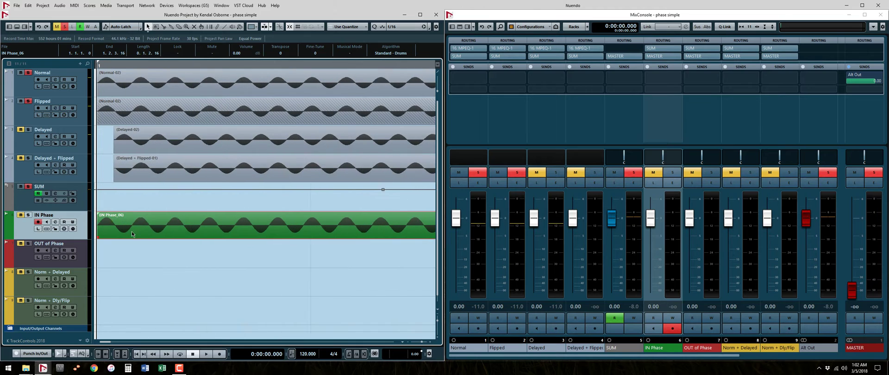
key("h")
key("h")
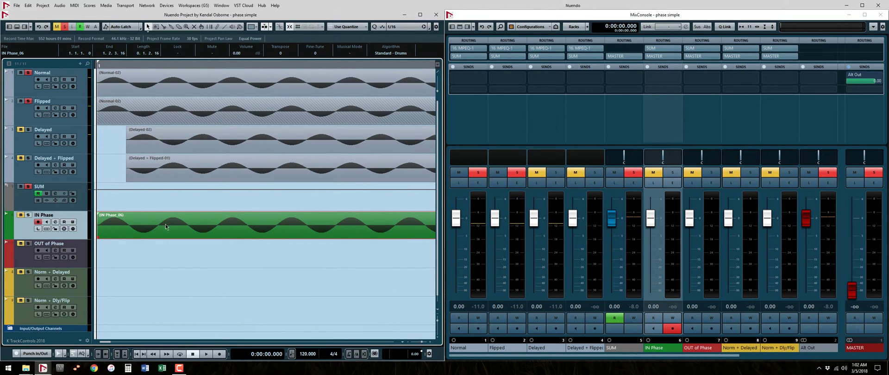
Step: Delete the Normal clip copy from the Flipped track and disarm the IN Phase track
left_click(149, 117)
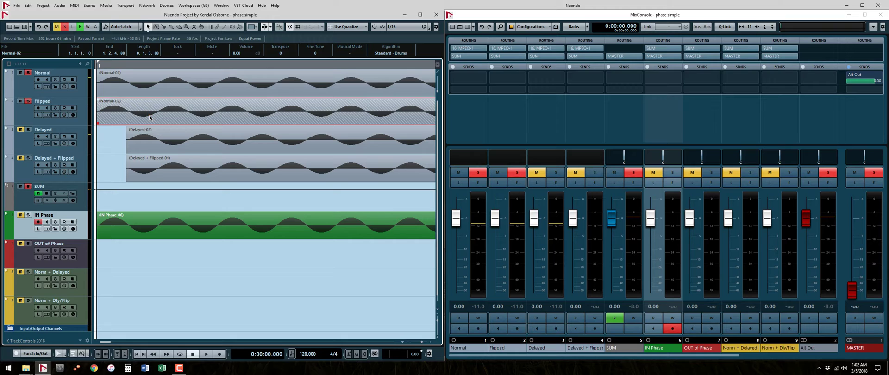
key("Delete")
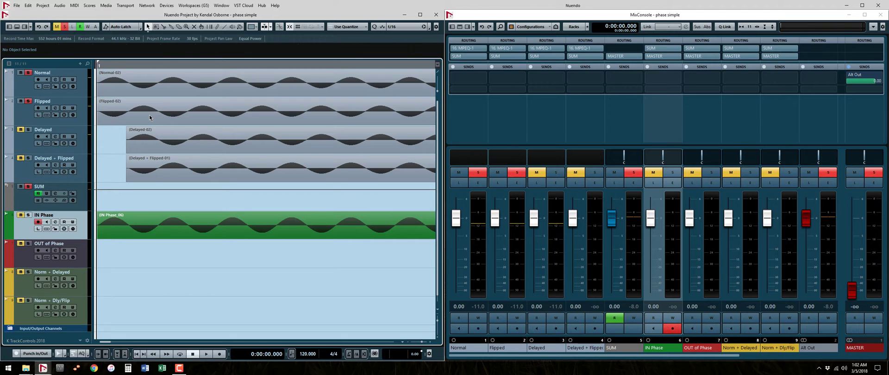
left_click(101, 114)
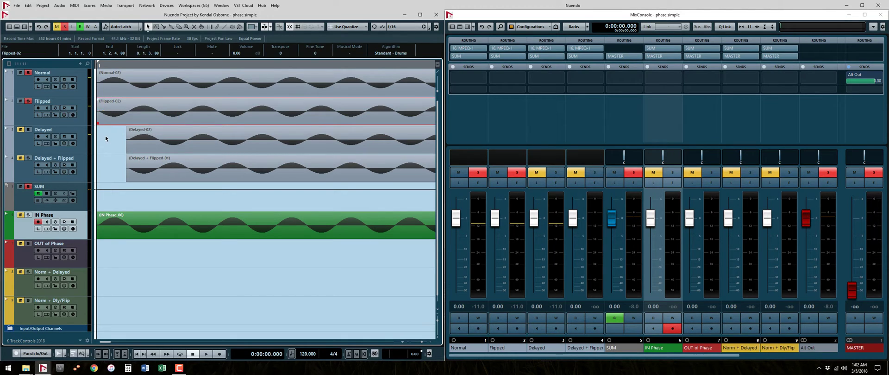
key("r")
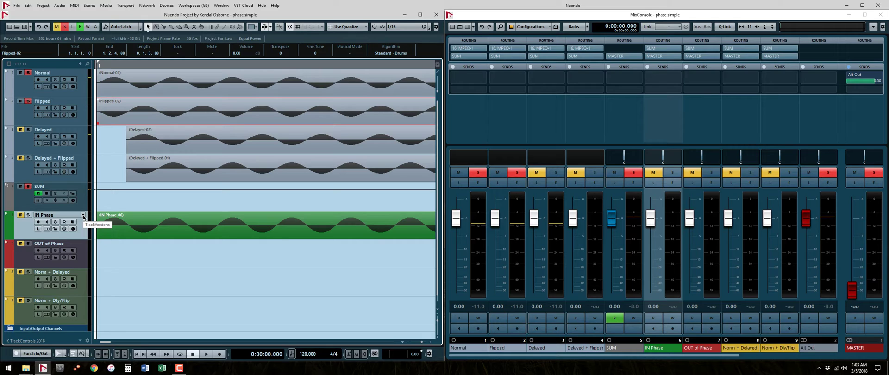
left_click(129, 118)
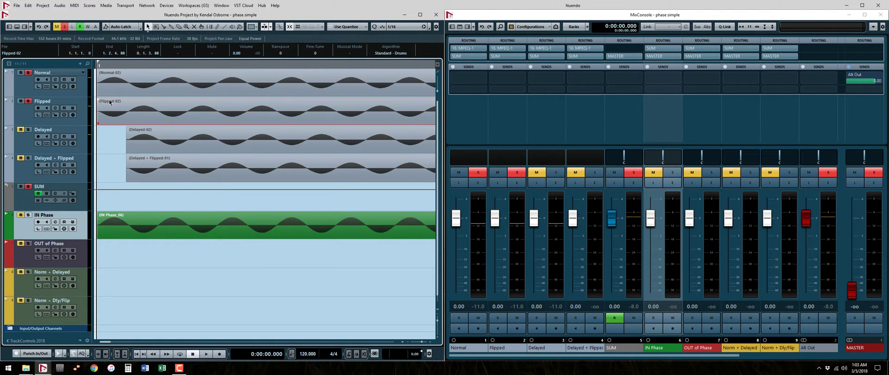
Step: Examine how the peaks and troughs of the Normal and Flipped waveforms line up
key("g")
key("g")
key("h")
key("h")
key("h")
key("h")
key("h")
key("h")
key("h")
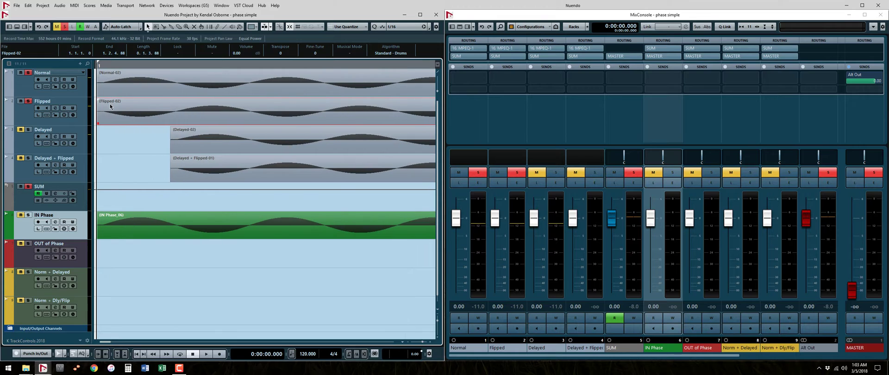
Step: Arm the OUT of Phase track for recording
left_click(19, 260)
key("r")
key("g")
key("g")
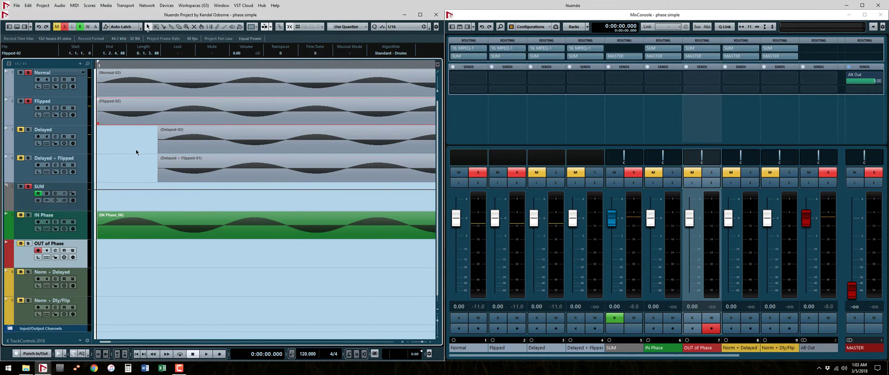
key("g")
key("h")
key("h")
key("h")
key("h")
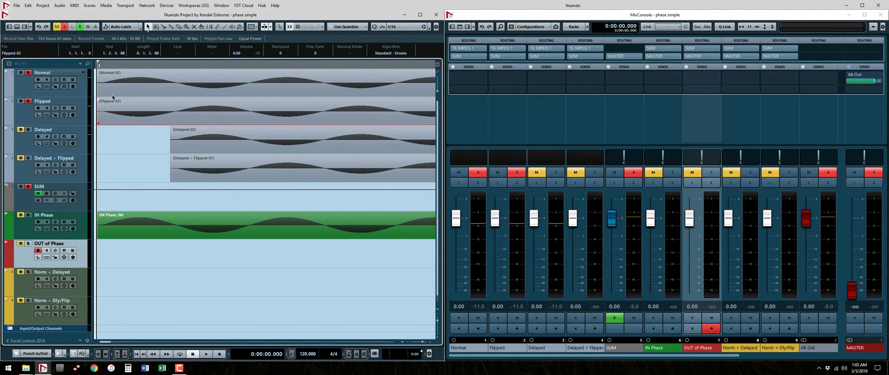
key("shift+h")
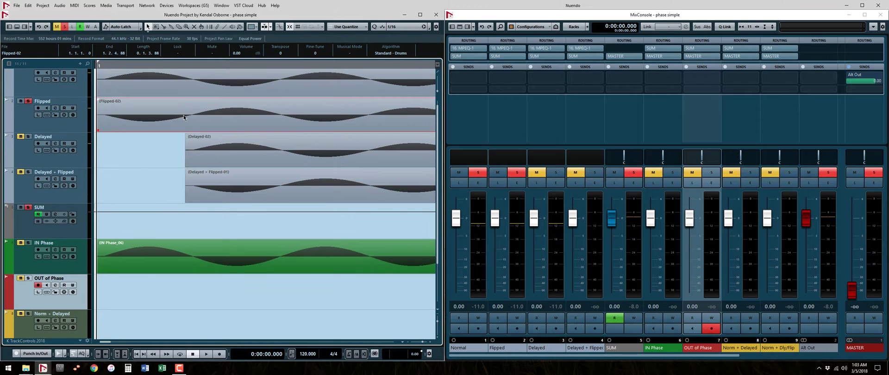
Step: Record the sum of the Normal and Flipped clips onto the OUT of Phase track
key("g")
key("g")
key("g")
key("KP_Multiply")
key("space")
Step: Compare the OUT of Phase recording with the Normal, Flipped and IN Phase waveforms
key("g")
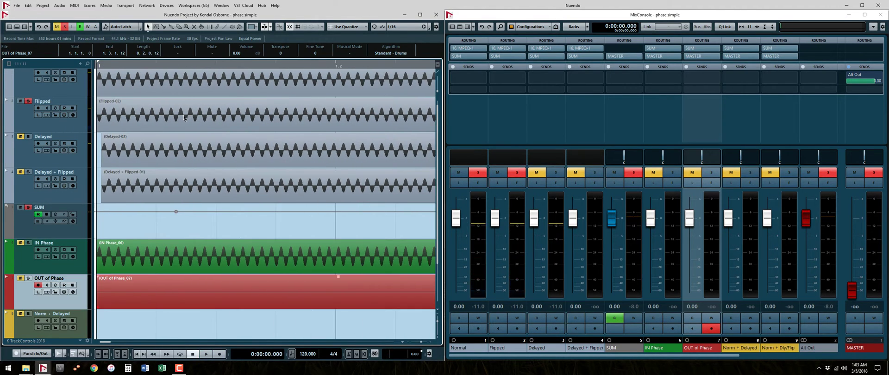
key("shift+g")
key("h")
key("h")
key("h")
key("h")
key("h")
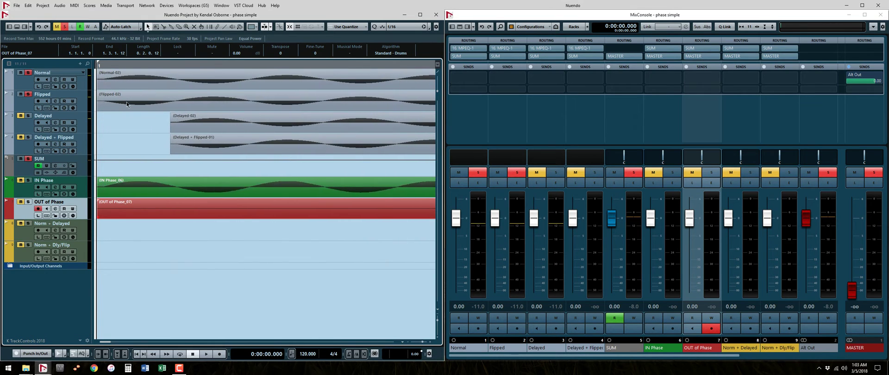
key("shift+h")
key("shift+h")
key("shift+h")
scroll(130, 106, "up", 3)
key("shift+g")
key("shift+g")
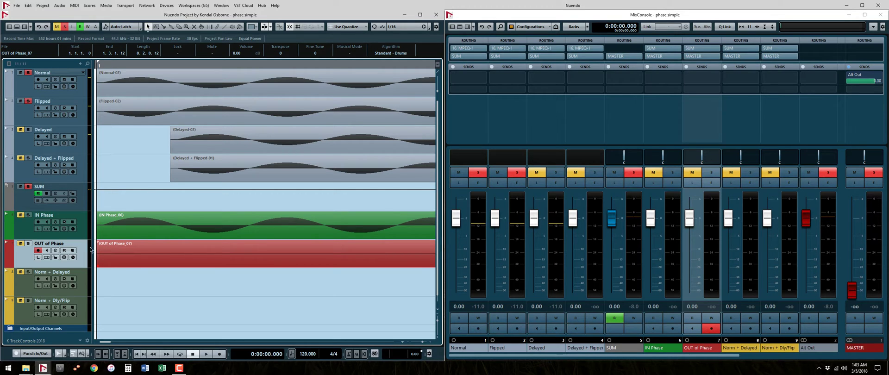
Step: Move the Flipped clip slightly later, to start at 1.1.1.2
key("h")
key("h")
key("h")
left_click_drag(174, 116, 223, 116)
key("g")
key("g")
key("g")
key("g")
key("g")
key("g")
key("g")
key("g")
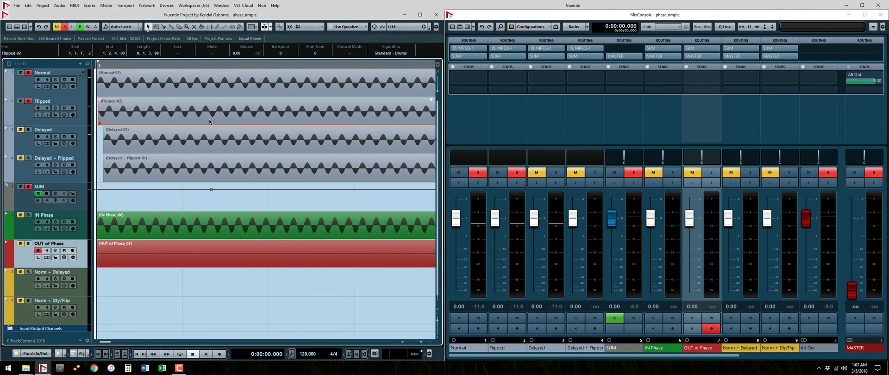
Step: Record the sum of the Normal clip and the shifted Flipped clip onto the OUT of Phase track and inspect its waveform
key("KP_Multiply")
key("space")
key("g")
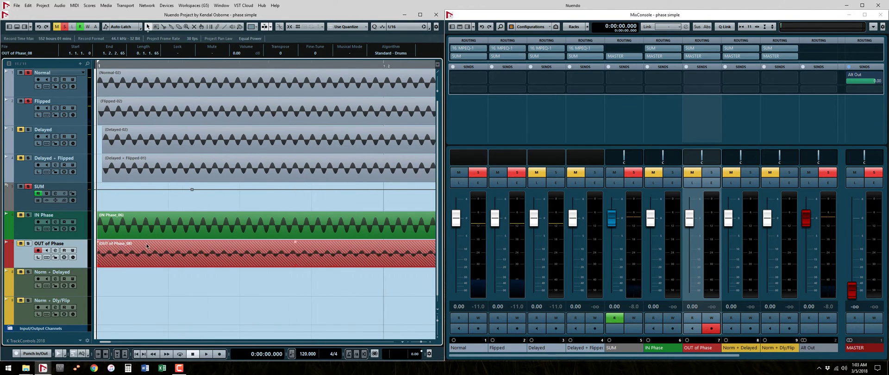
key("h")
key("h")
key("h")
key("h")
key("h")
key("h")
key("shift+h")
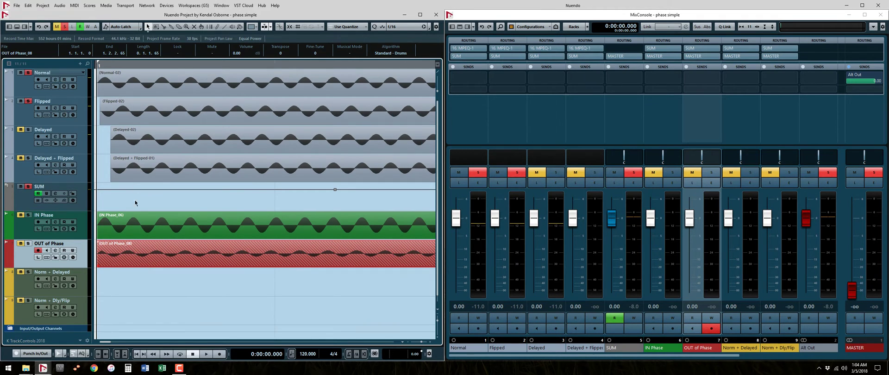
Step: Return the Flipped clip to start at 1.1.1.0 and delete the second OUT of Phase recording
left_click(105, 114)
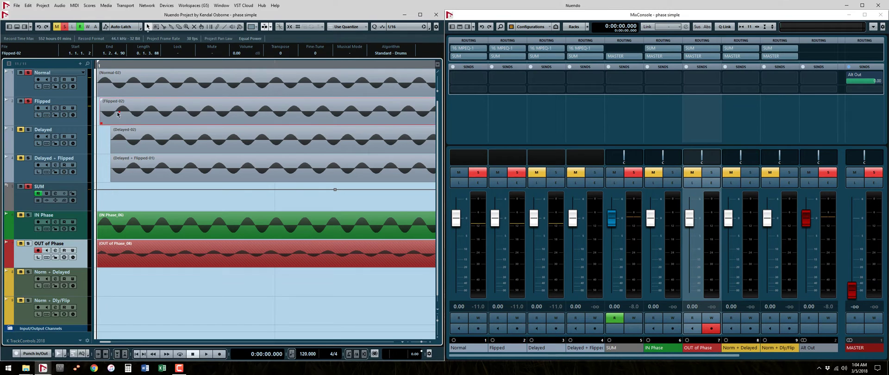
key("h")
key("h")
key("h")
key("h")
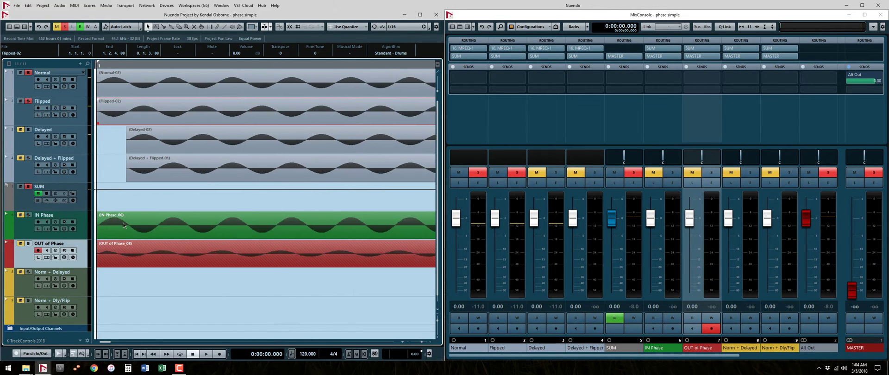
left_click(131, 249)
key("Delete")
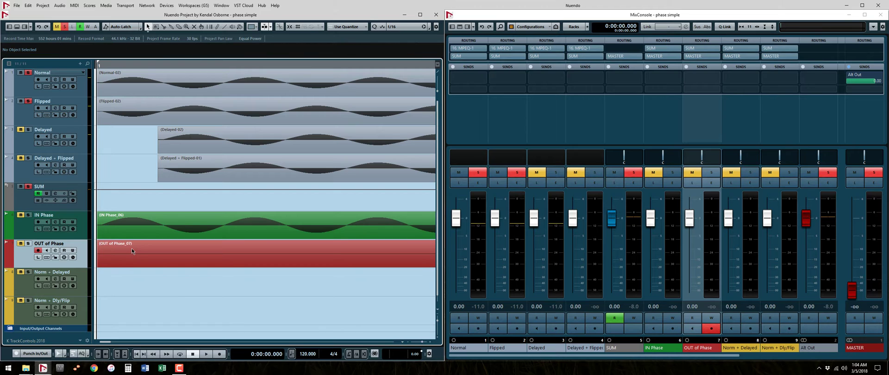
Step: Review the Normal and Flipped clips against the IN Phase and original OUT of Phase recordings
key("g")
key("shift+h")
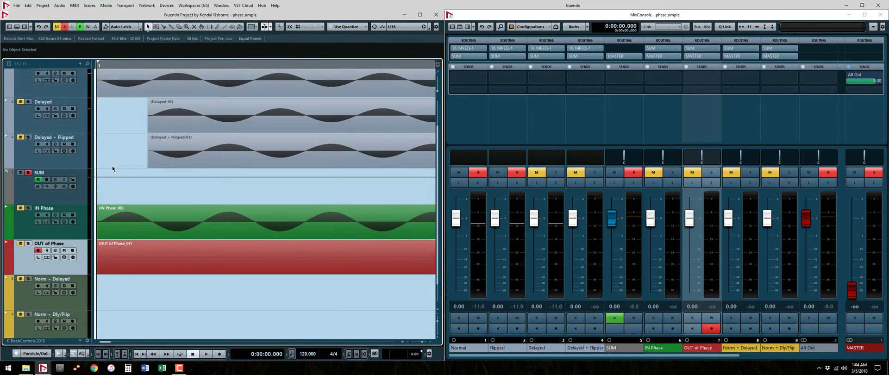
scroll(113, 166, "up", 2)
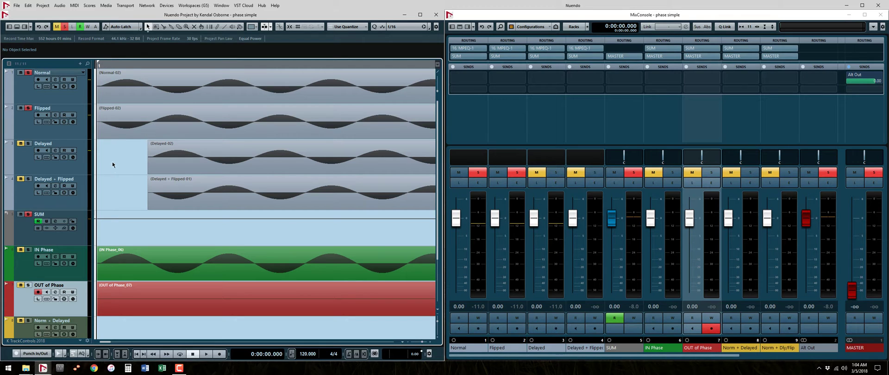
left_click(110, 82)
left_click(110, 118)
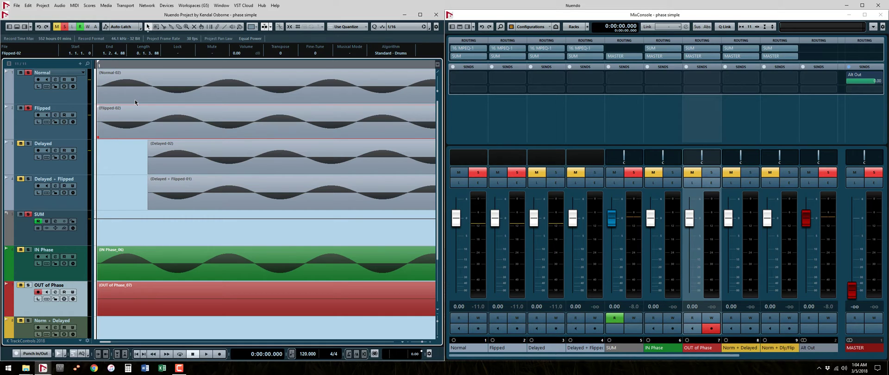
key("g")
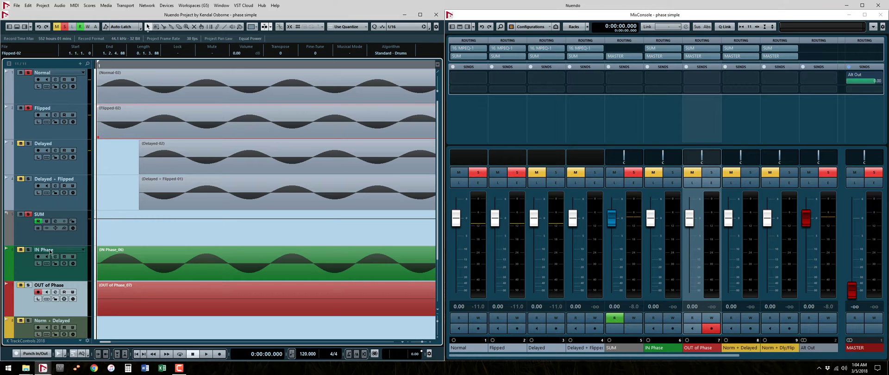
Step: Disarm the OUT of Phase track and pull the Flipped channel's fader all the way down
left_click(38, 291)
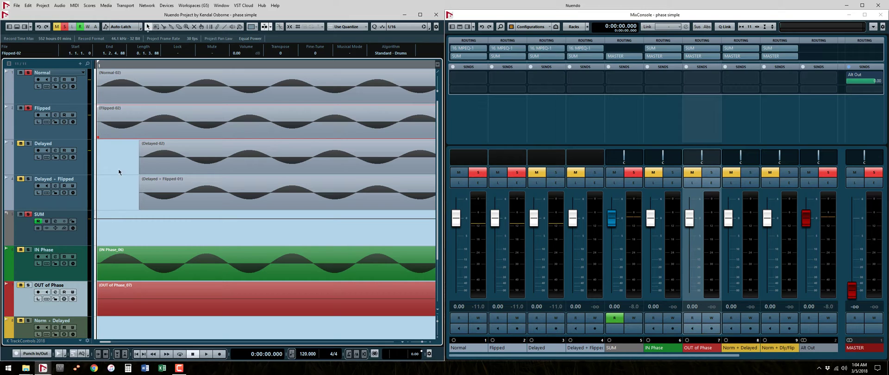
left_click(26, 118)
left_click_drag(494, 213, 495, 289)
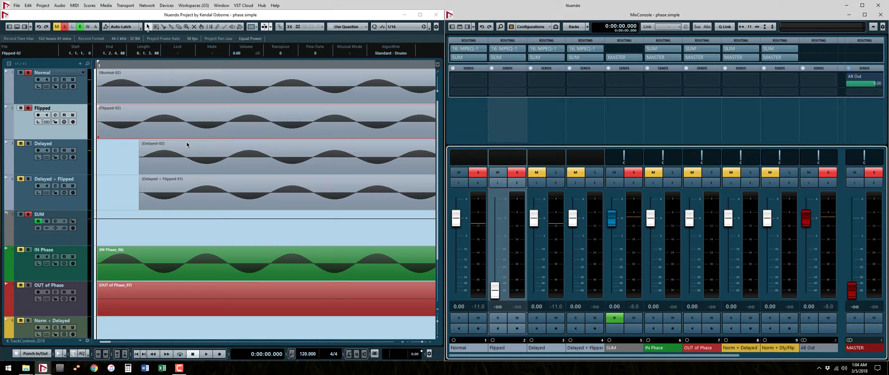
Step: Compare the start and waveform of the Delayed clip with the Normal clip at close range
left_click(174, 147)
key("h")
key("h")
key("h")
left_click(141, 88)
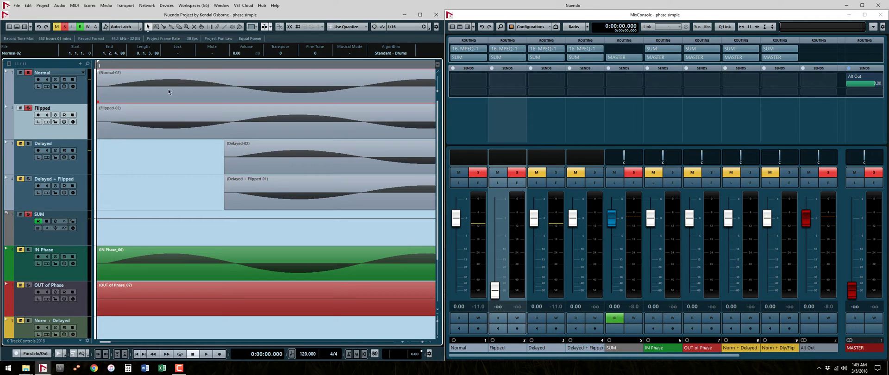
left_click(252, 159)
Step: Delete the Flipped track from the project and solo the Delayed track
left_click(38, 122)
left_click(27, 120)
key("shift+Delete")
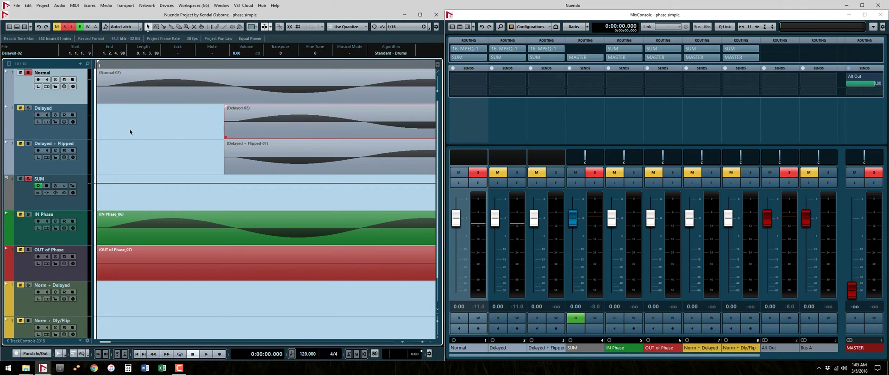
left_click(20, 107)
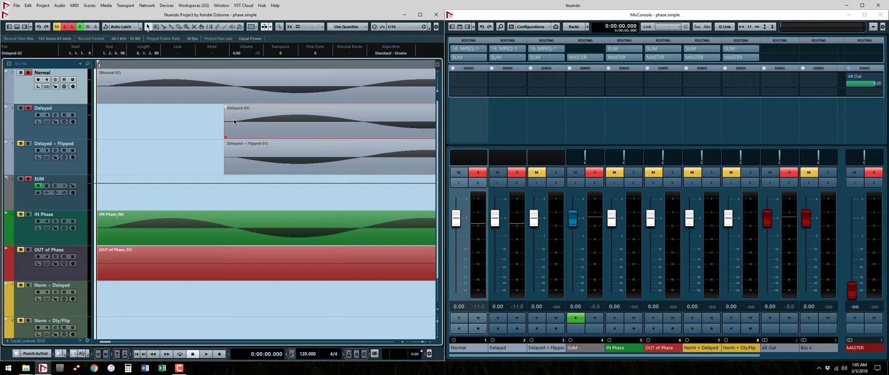
Step: Record the sum of the Normal and Delayed clips onto the armed Norm + Delayed track
key("shift+h")
key("shift+h")
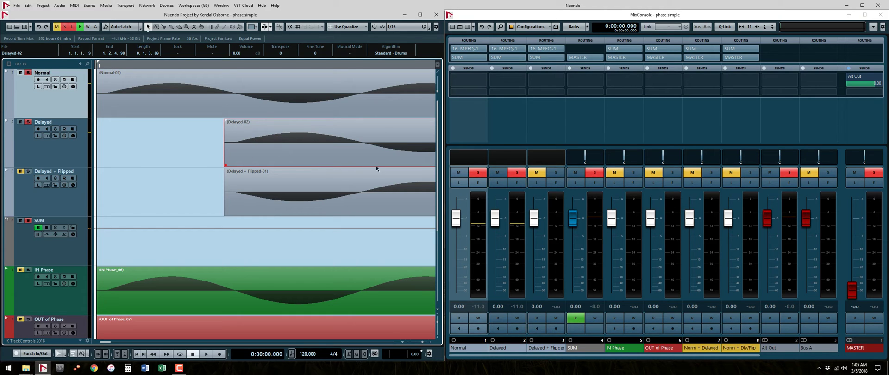
left_click(251, 93)
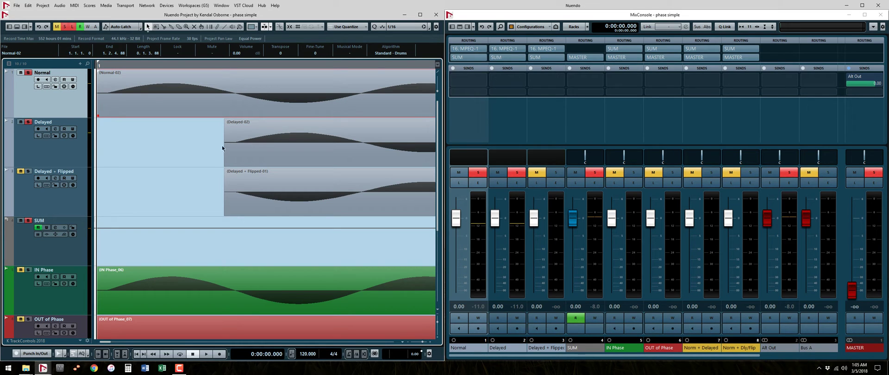
scroll(172, 155, "down", 6)
scroll(178, 155, "down", 4)
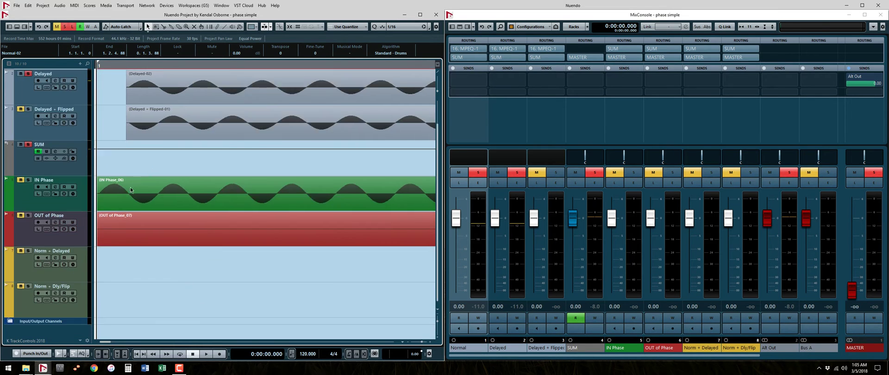
left_click(26, 261)
key("KP_Multiply")
key("space")
scroll(102, 277, "up", 1)
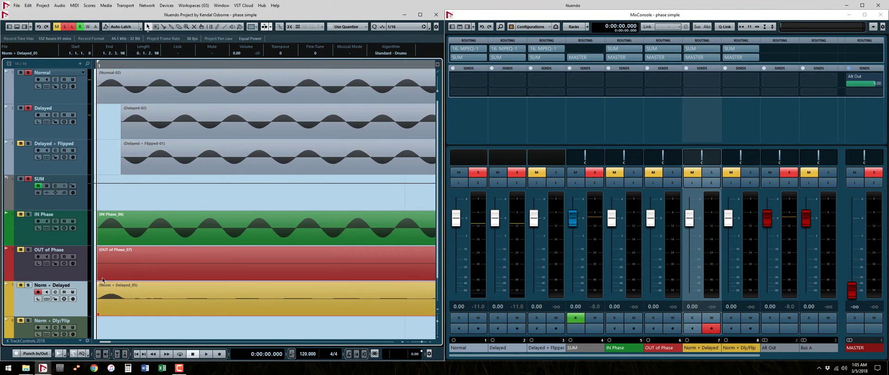
Step: Examine the Norm + Delayed recording against the Normal and Delayed clips, especially before and after the delayed clip's start
key("shift+h")
key("shift+h")
scroll(121, 188, "up", 3)
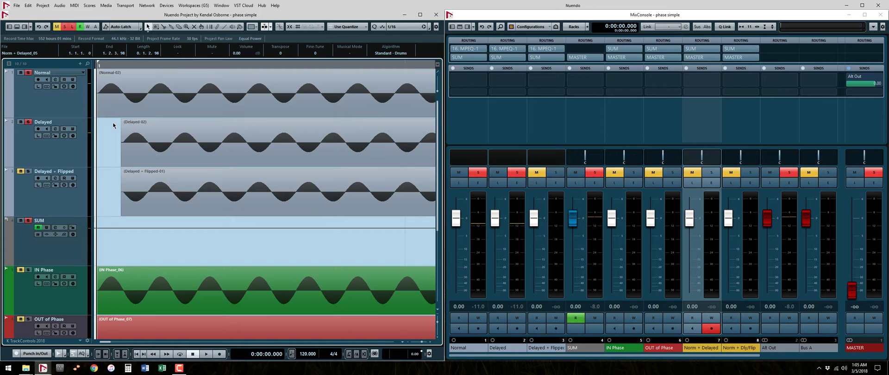
scroll(123, 237, "down", 3)
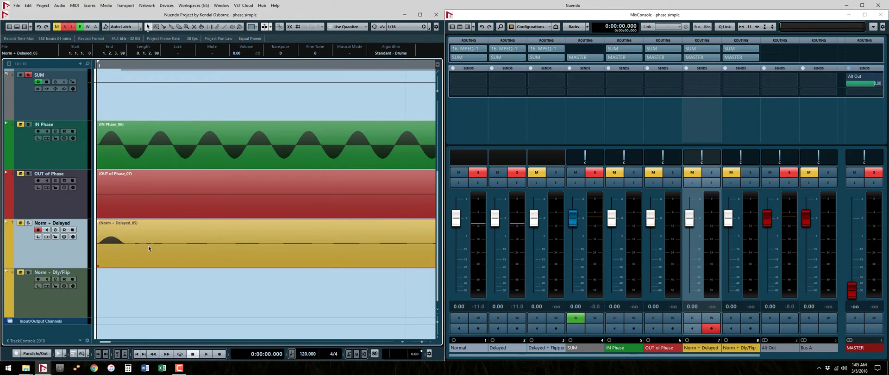
scroll(122, 243, "up", 1)
scroll(148, 248, "up", 2)
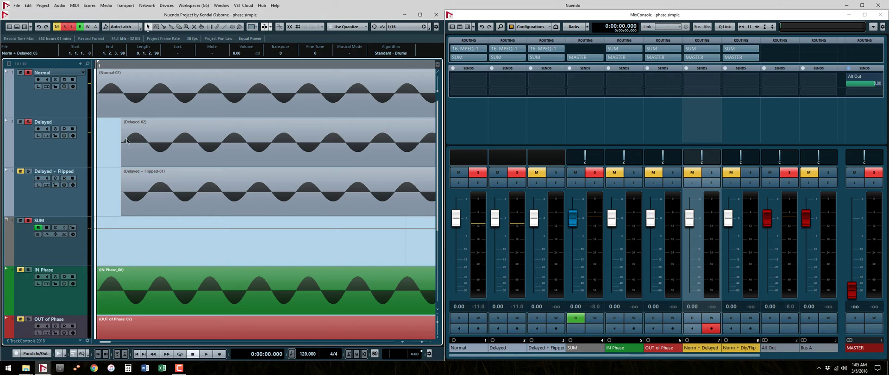
scroll(156, 222, "down", 3)
scroll(156, 240, "up", 3)
key("h")
key("h")
key("h")
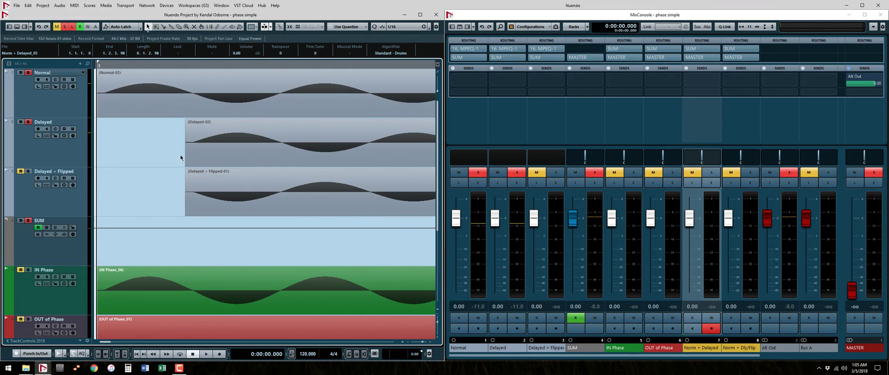
key("h")
Step: Unsolo the Delayed track, pull its fader all the way down, and solo the Delayed + Flipped track
left_click(25, 139)
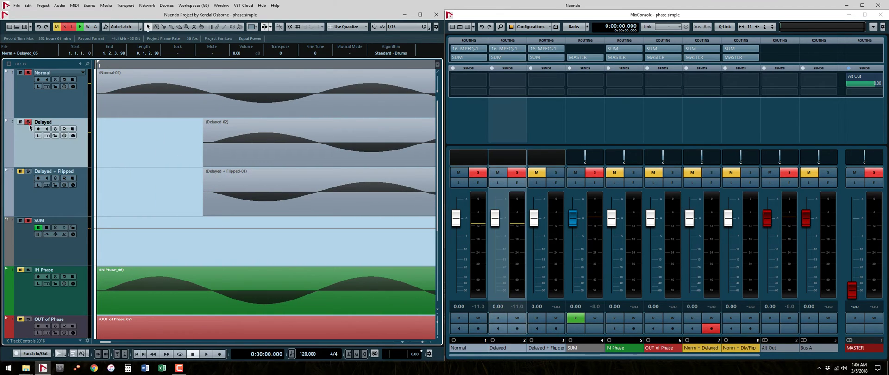
left_click(28, 123)
left_click_drag(495, 218, 495, 290)
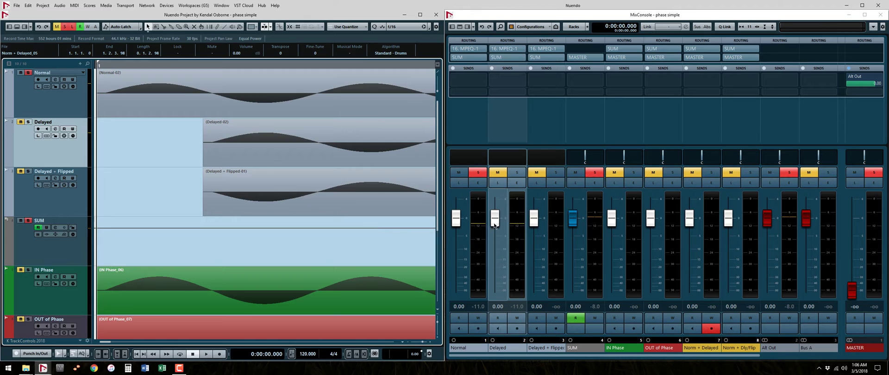
left_click(537, 174)
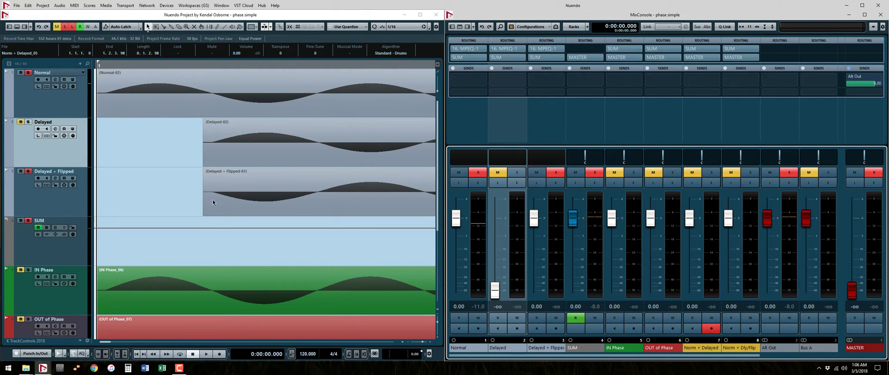
Step: Compare the Delayed + Flipped clip's waveform with the Normal and Delayed clips around its start
left_click(254, 106)
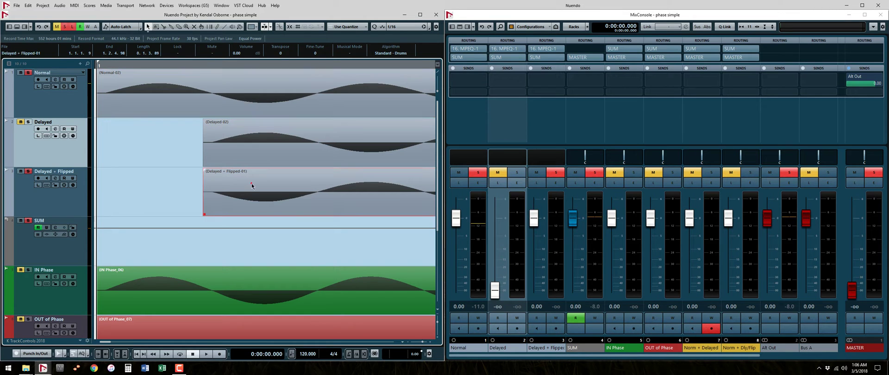
left_click(370, 208)
key("g")
key("g")
key("g")
key("g")
key("g")
key("h")
key("h")
key("h")
key("h")
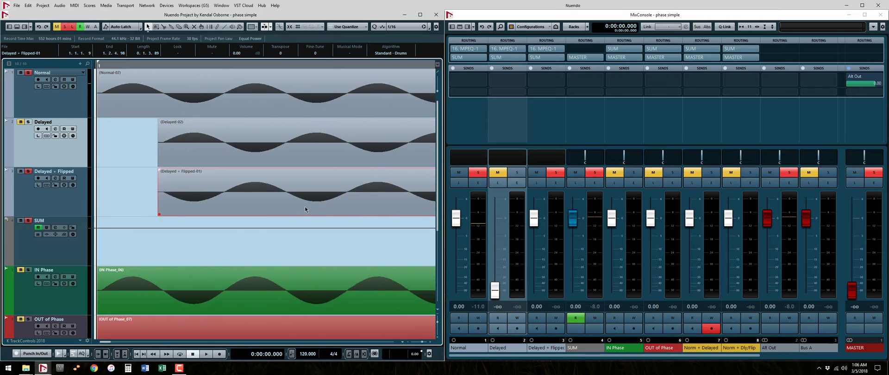
key("shift+g")
scroll(276, 195, "down", 2)
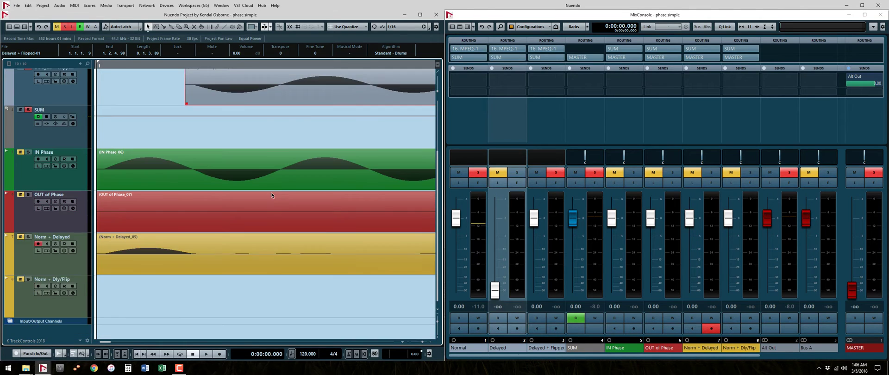
key("shift+g")
scroll(269, 190, "up", 1)
key("shift+h")
scroll(216, 152, "up", 1)
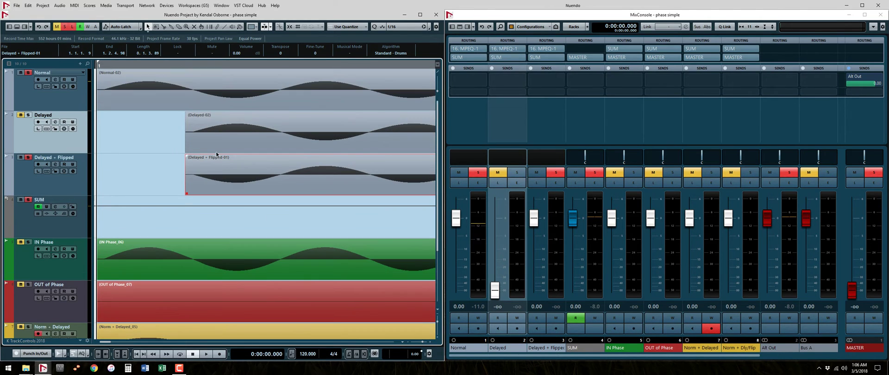
left_click(149, 89)
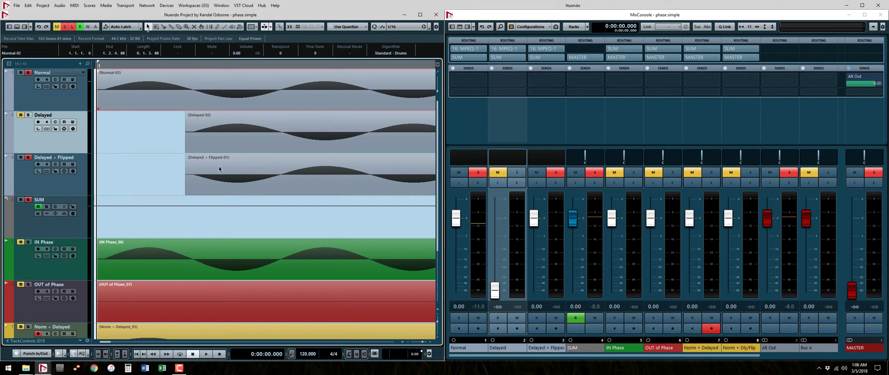
Step: Arm Norm + Dly/Flip instead of Norm + Delayed and record the sum of the Normal and Delayed + Flipped clips onto it
scroll(217, 184, "down", 1)
key("shift+g")
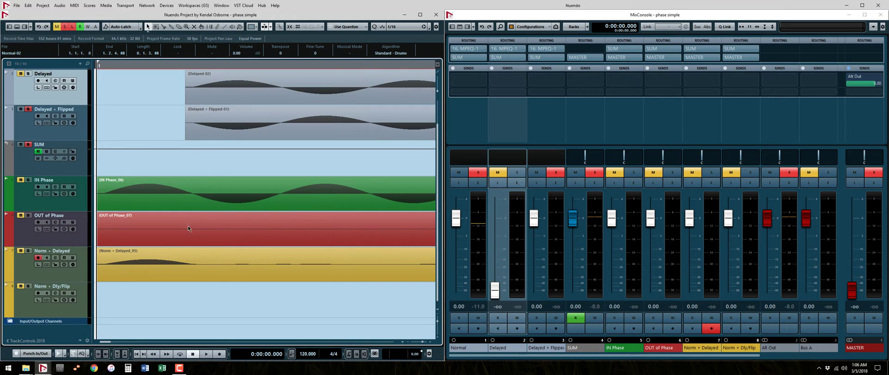
key("g")
key("g")
key("g")
key("g")
key("g")
left_click(38, 293)
left_click(29, 276)
key("r")
key("g")
key("g")
key("shift+g")
key("g")
key("g")
key("KP_Multiply")
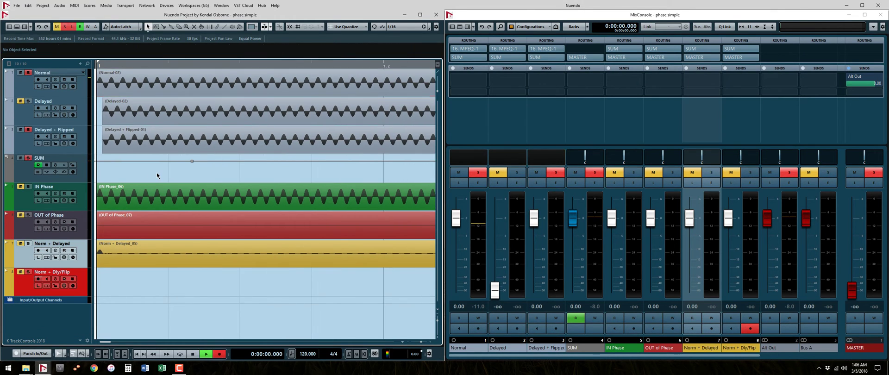
key("space")
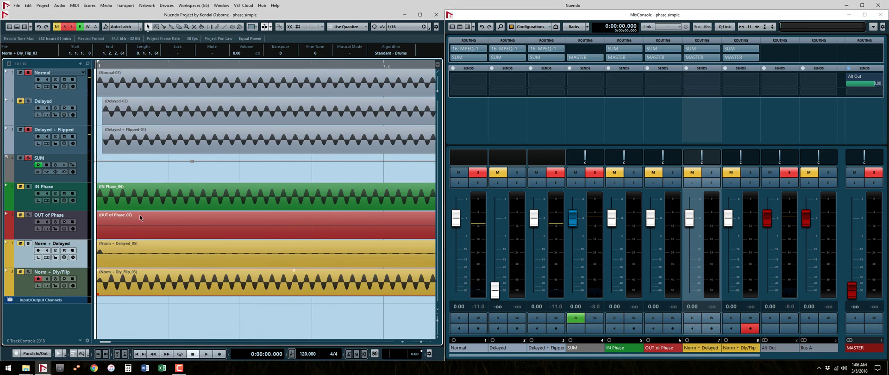
Step: Examine the Norm + Dly/Flip recording and the starts of the Delayed and Delayed + Flipped clips
key("h")
key("h")
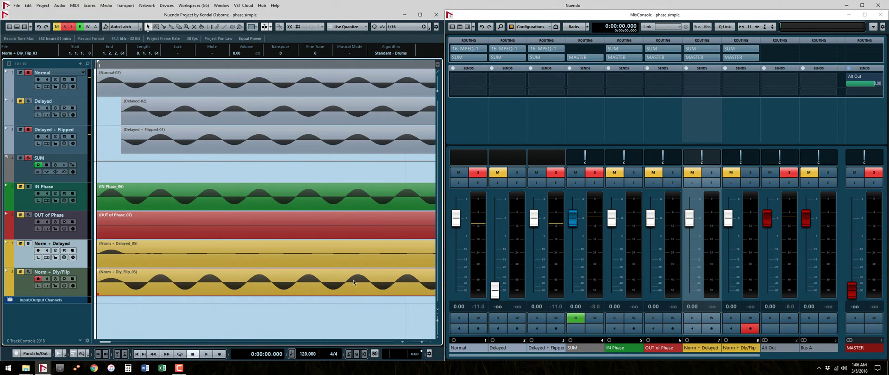
key("h")
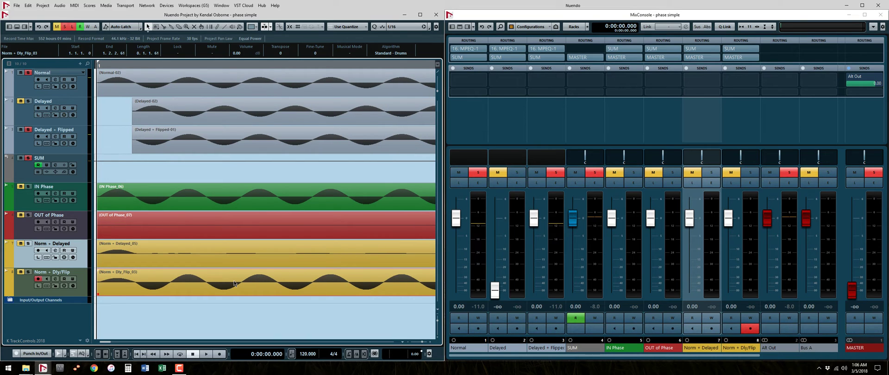
left_click(56, 281)
left_click_drag(121, 112, 150, 135)
key("h")
key("h")
key("h")
key("h")
key("h")
key("shift+h")
scroll(278, 130, "up", 1)
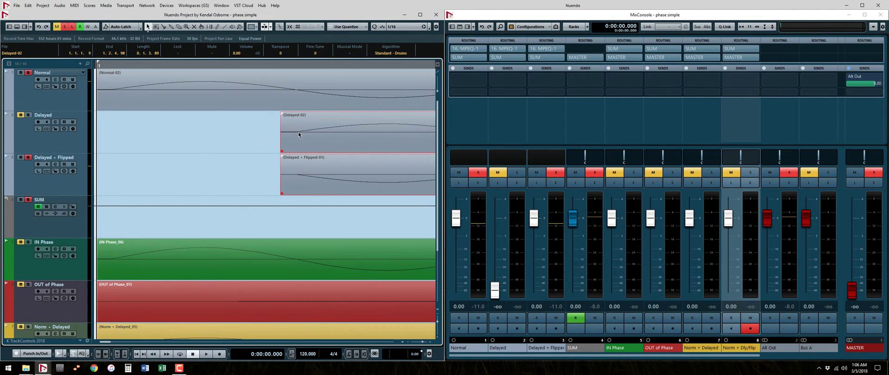
key("g")
left_click(158, 138)
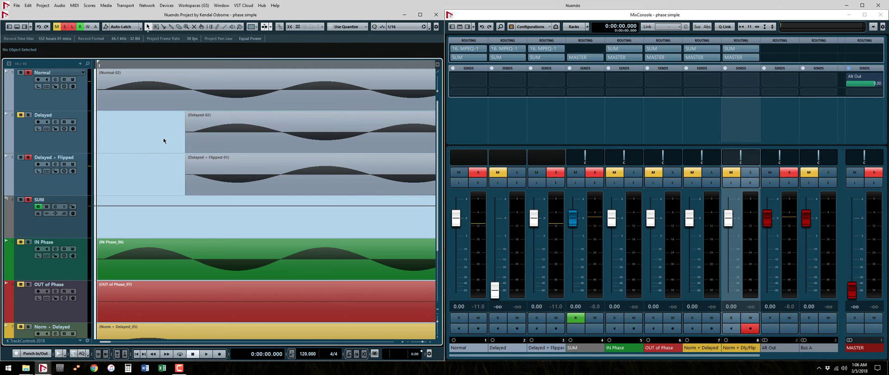
Step: Move the Delayed + Flipped clip earlier to start at 1.1.1.6 and delete the Delayed track
left_click(154, 148)
left_click_drag(224, 192, 197, 191)
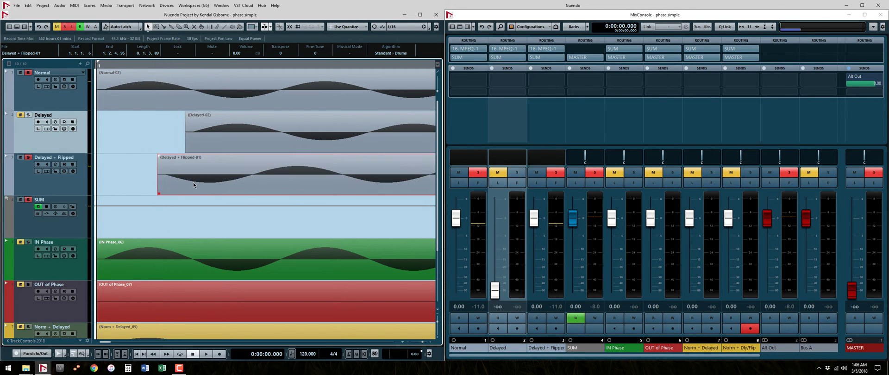
left_click(225, 150)
left_click(24, 106)
left_click(26, 131)
key("shift+Delete")
Step: Apply Phase Reverse to the Delayed + Flipped clip and move it earlier to start at 1.1.1.5
left_click(200, 137)
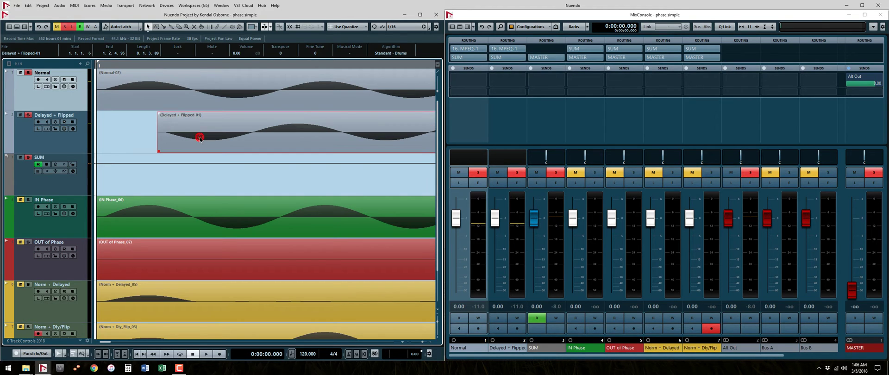
right_click(199, 137)
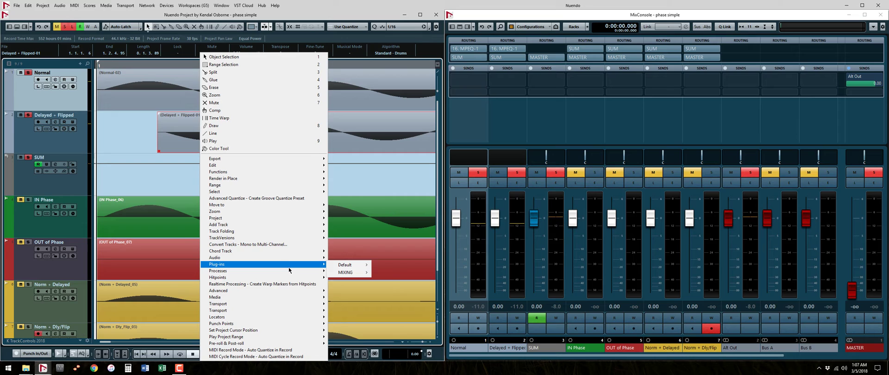
mouse_move(329, 272)
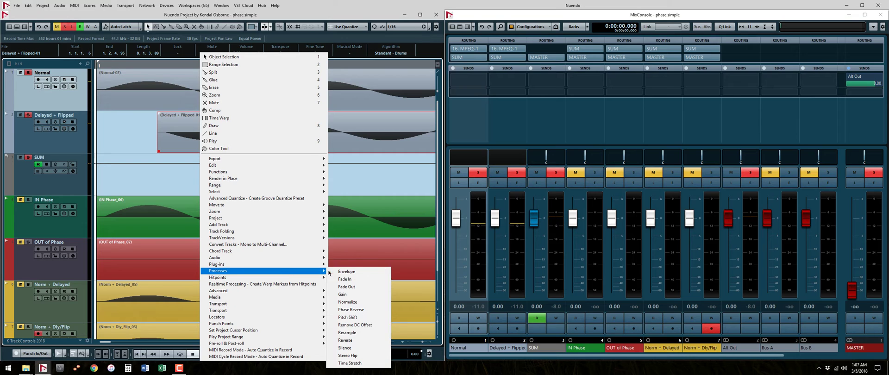
left_click(361, 310)
left_click_drag(223, 146, 207, 151)
Step: Compare the phase-reversed Delayed + Flipped clip's alignment with the Normal clip at several zoom levels
key("shift+h")
key("h")
key("h")
key("h")
key("h")
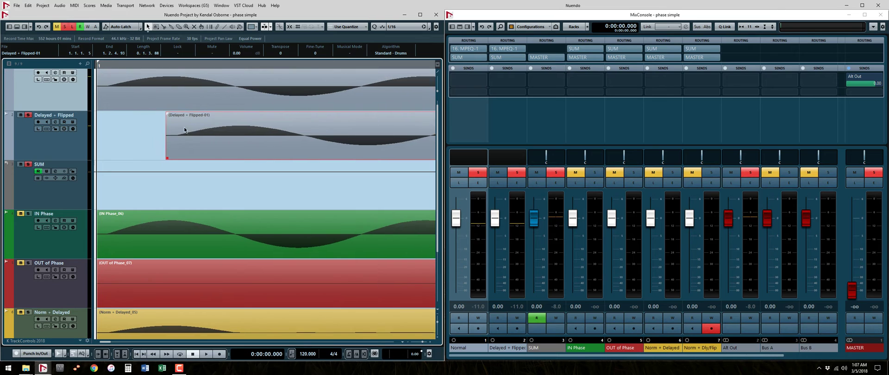
left_click(161, 96)
left_click(265, 128)
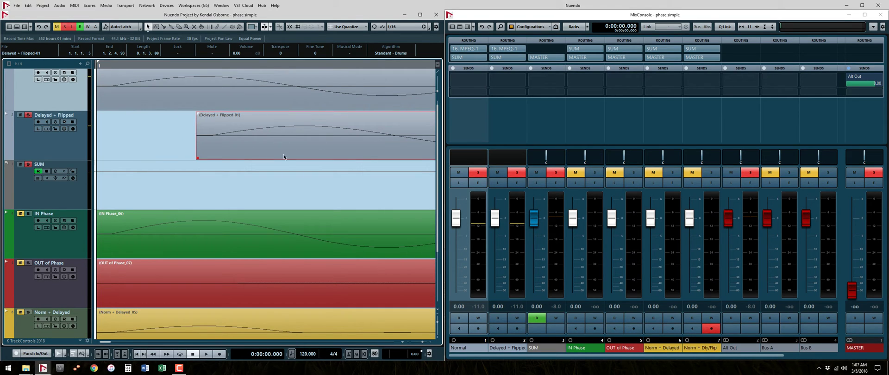
key("g")
key("g")
key("g")
key("g")
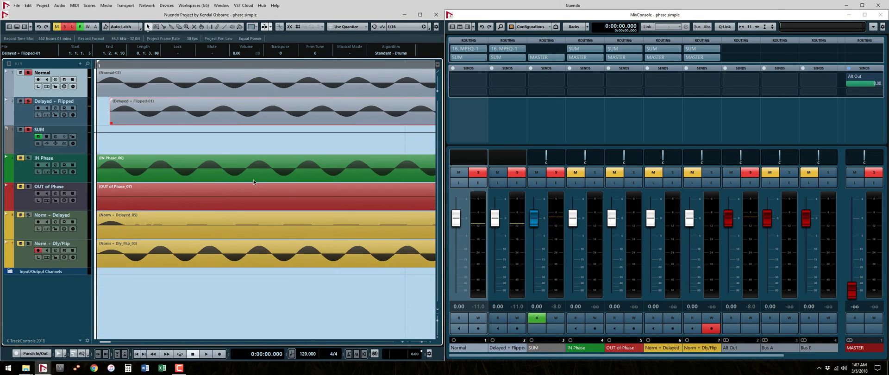
Step: Record the sum of the Normal and Delayed + Flipped clips onto the Norm + Dly/Flip track and enlarge the track heights
key("g")
key("g")
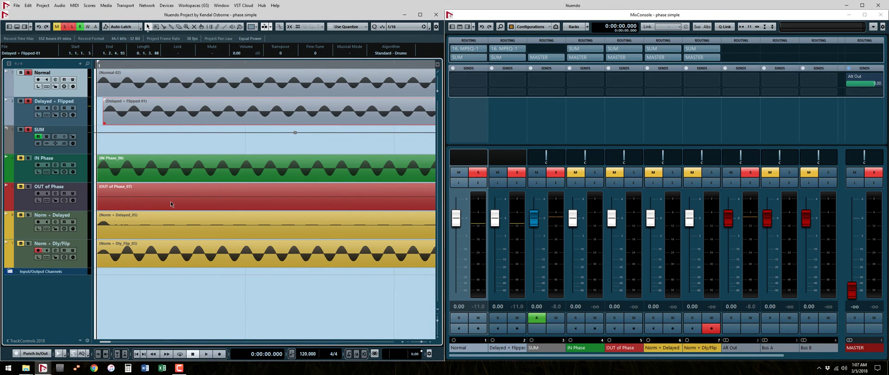
key("KP_Multiply")
key("space")
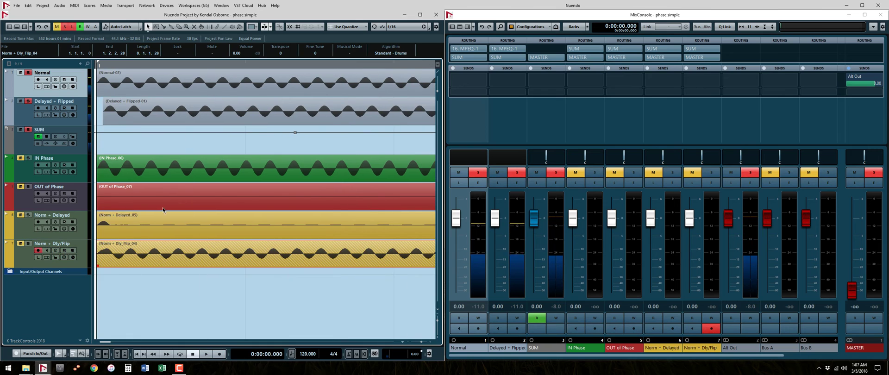
key("shift+h")
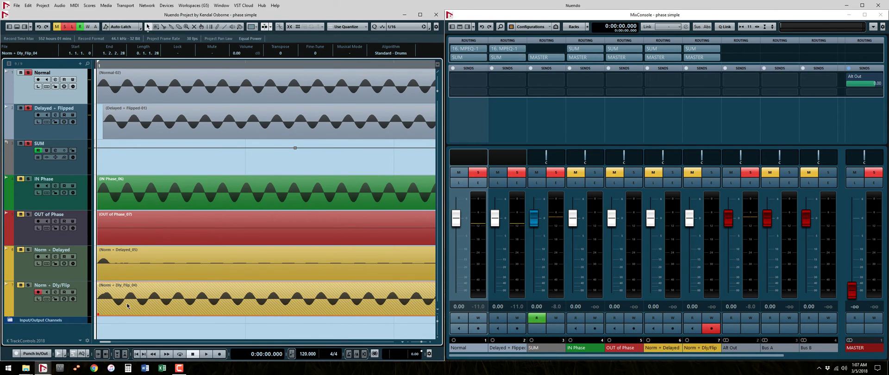
Step: Compare the new Norm + Dly/Flip recording with the IN Phase, OUT of Phase and Norm + Delayed recordings, from their starts to their ends
key("h")
left_click(159, 206)
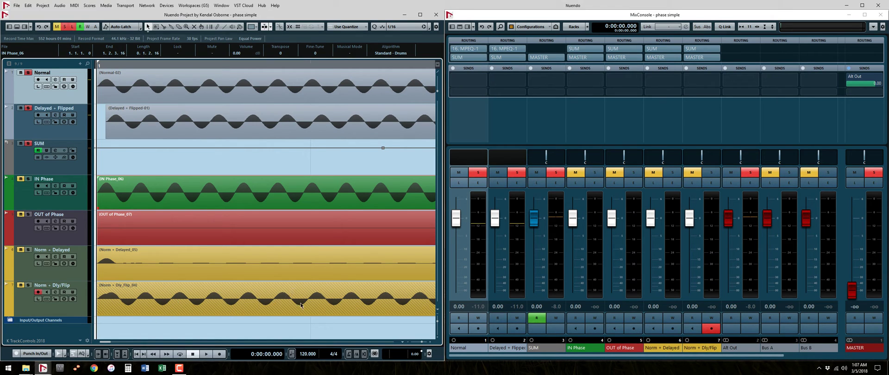
key("g")
key("g")
key("g")
key("g")
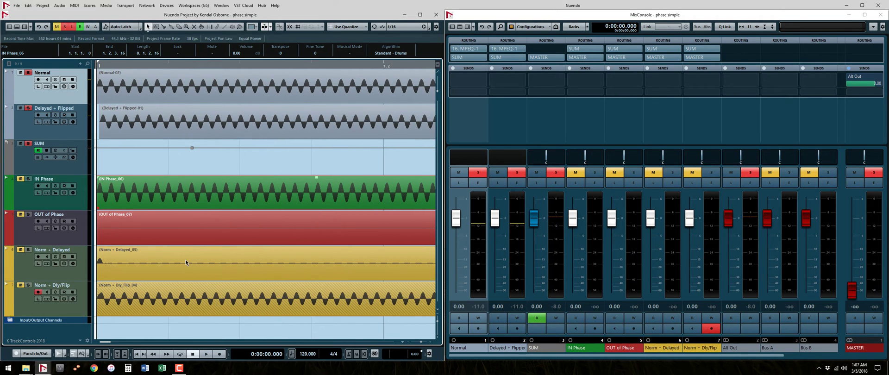
key("g")
key("g")
key("g")
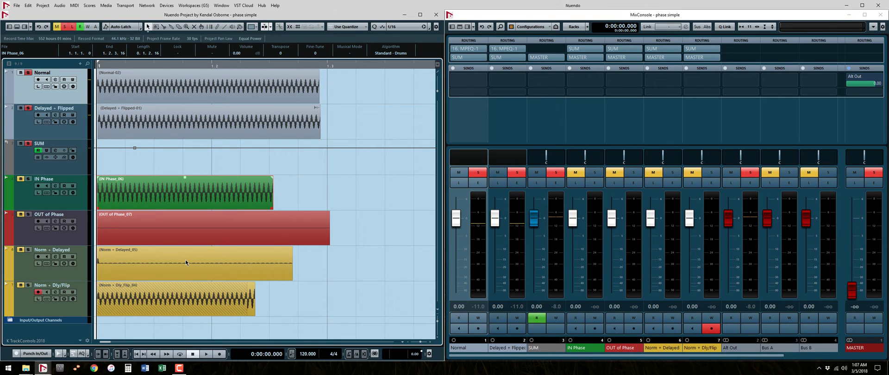
key("h")
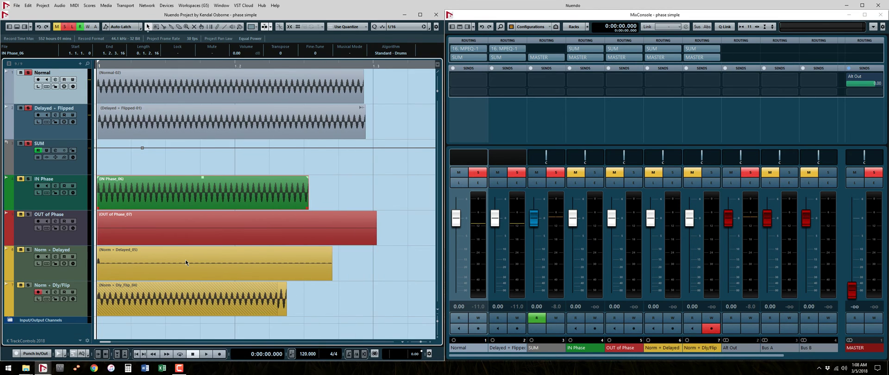
key("h")
key("h")
key("h")
key("h")
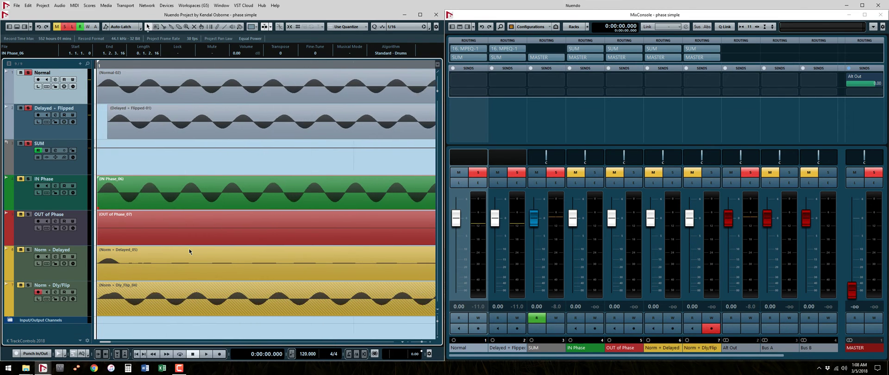
key("h")
key("h")
key("h")
Step: Select the Norm + Dly/Flip track and disarm its recording
left_click(21, 299)
left_click(38, 292)
key("g")
key("g")
key("g")
key("g")
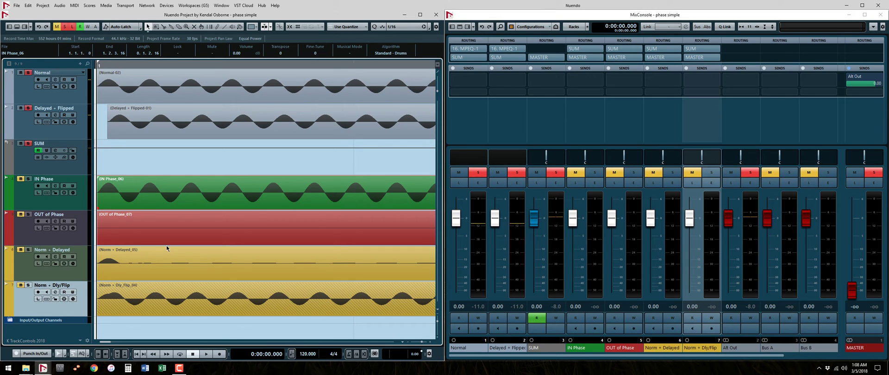
Step: Show the mixer's Pre rack and toggle the Norm + Dly/Flip channel's phase switch repeatedly, ending at 0°
left_click(653, 138)
key("1")
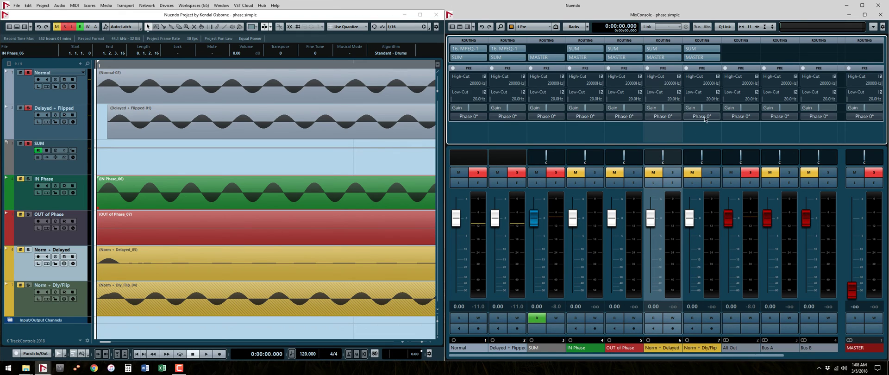
left_click(704, 118)
left_click(704, 118)
left_click(705, 118)
left_click(704, 118)
left_click(704, 118)
left_click(705, 117)
left_click(704, 117)
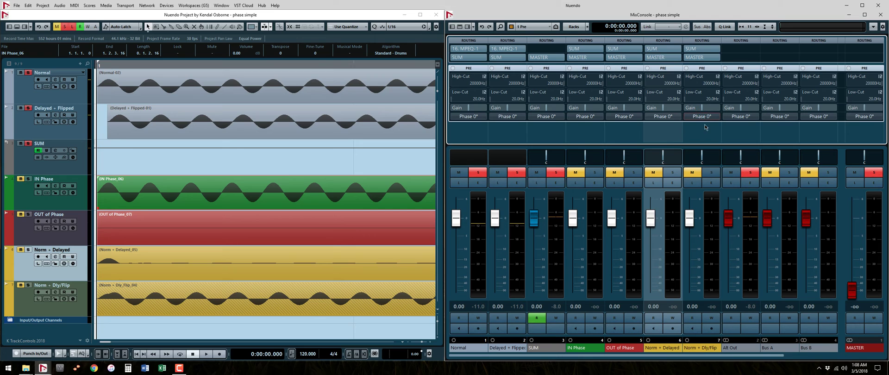
Step: Load FabFilter Pro-Q 2 as the Norm + Dly/Flip channel's first insert and toggle its output phase inversion repeatedly
left_click(693, 133)
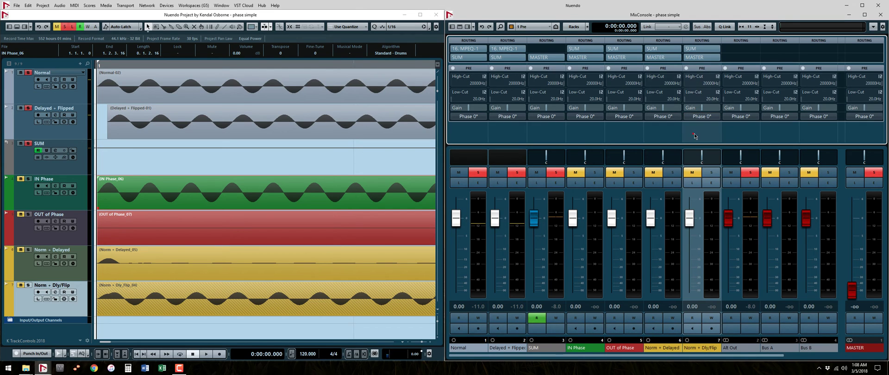
key("2")
left_click(705, 76)
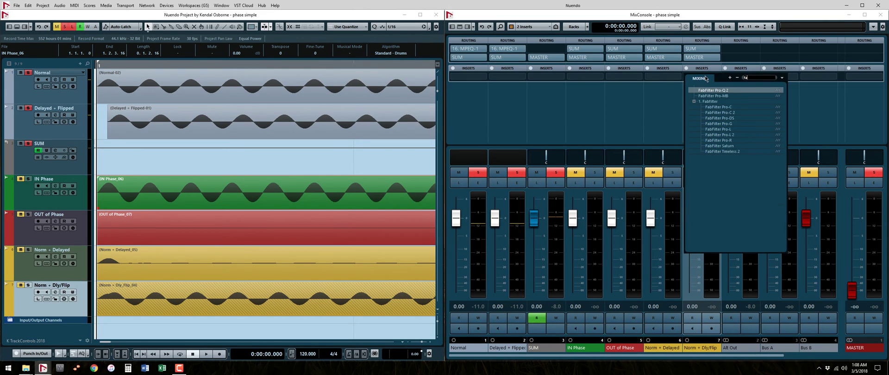
left_click(713, 96)
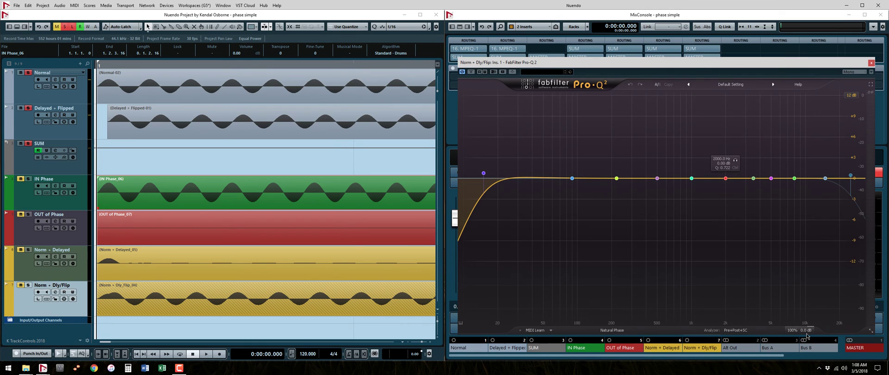
left_click(797, 323)
left_click(796, 323)
left_click(796, 323)
left_click(797, 323)
left_click(796, 324)
left_click(796, 323)
left_click(797, 323)
left_click(871, 62)
Step: Replace the Norm + Dly/Flip channel's first insert with PHA-979 and reposition its plug-in window
left_click(718, 77)
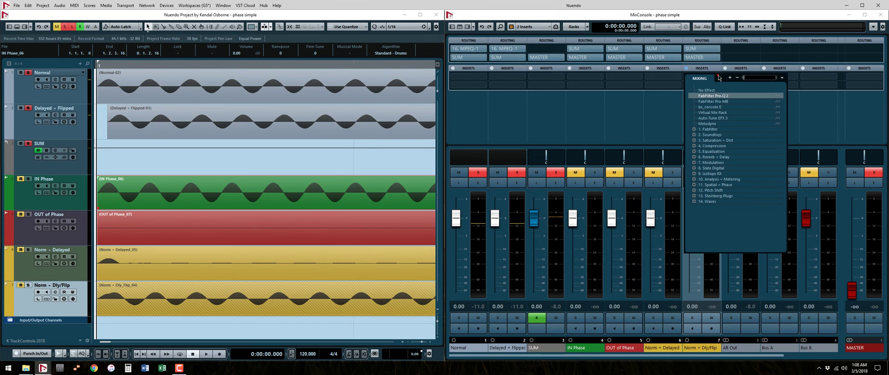
type("979")
key("Return")
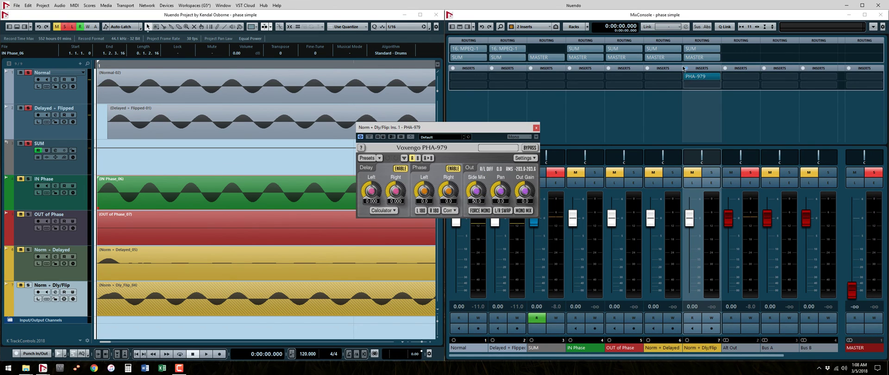
left_click_drag(458, 127, 484, 139)
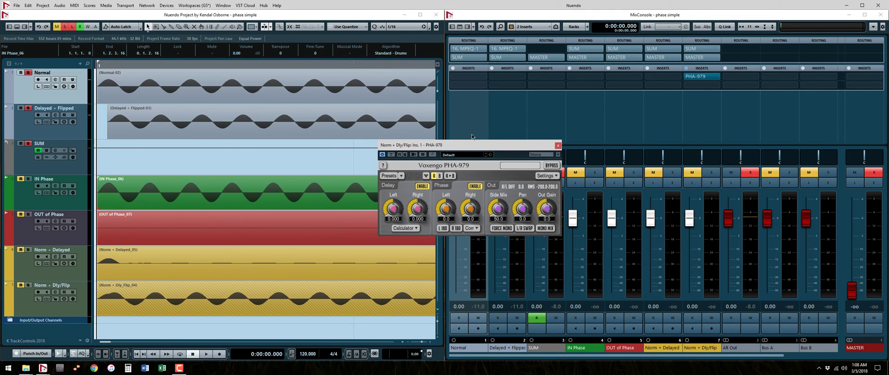
left_click_drag(471, 143, 473, 147)
Step: Enable L 180 in PHA-979 and set the left phase to 24.3
left_click_drag(447, 212, 448, 172)
left_click(444, 233)
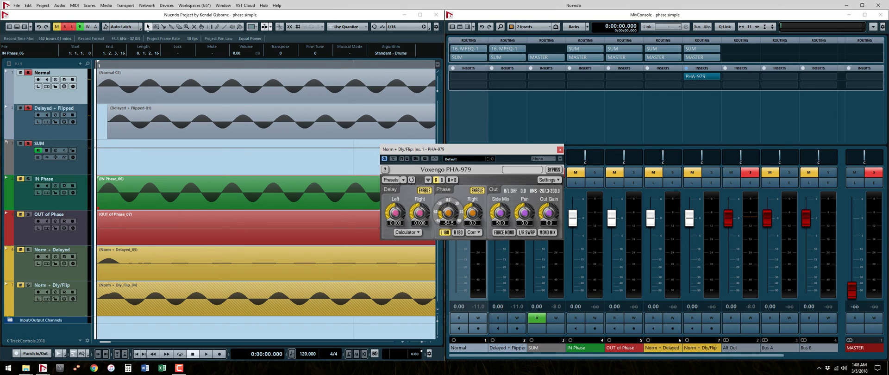
mouse_move(450, 209)
left_mouse_down()
mouse_move(451, 221)
mouse_move(450, 209)
left_mouse_up()
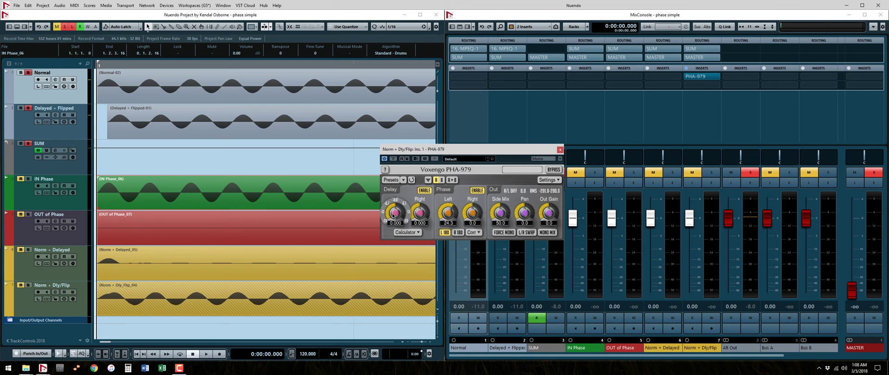
Step: Set the left delay in PHA-979 to 1.749, close the plug-in window and deselect all clips
left_click_drag(393, 217, 397, 217)
left_click(143, 134)
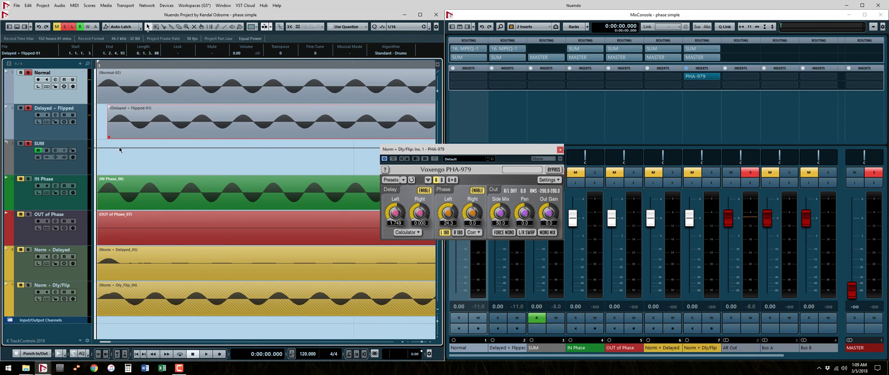
double_click(397, 217)
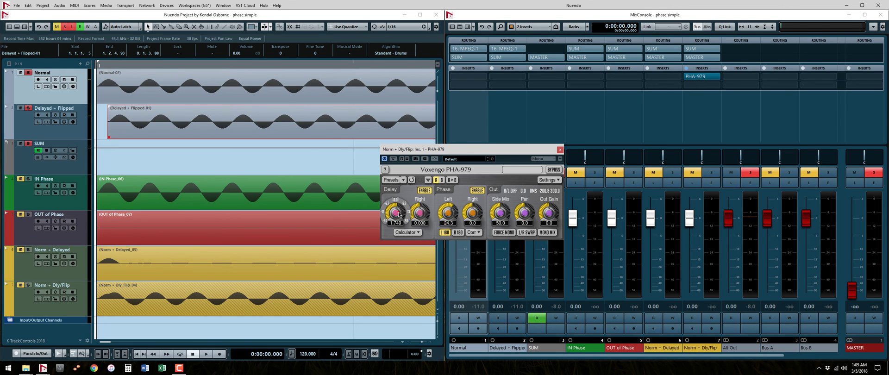
left_click(560, 150)
left_click(372, 153)
Step: Review all source clips and comparison recordings across their full length at several zoom levels
key("g")
key("g")
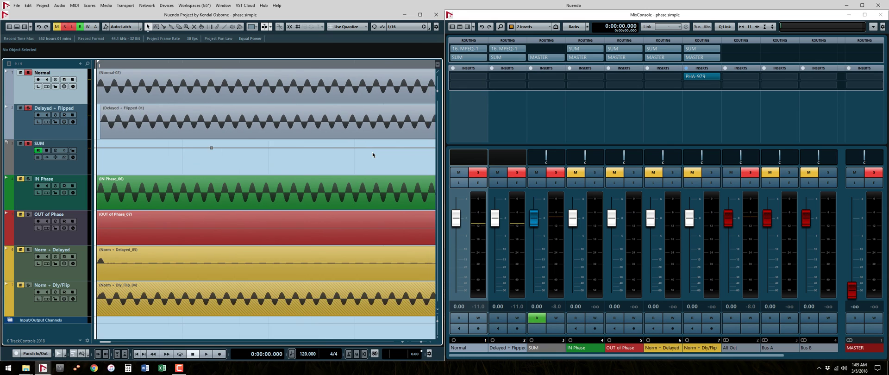
key("g")
key("g")
key("g")
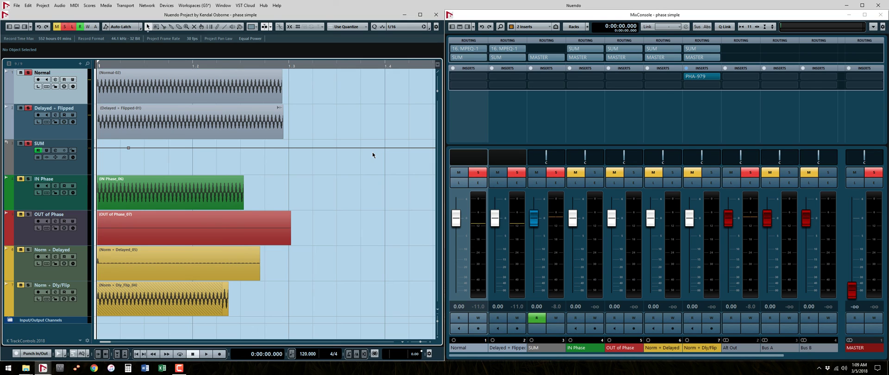
key("g")
key("g")
key("shift+g")
key("g")
key("g")
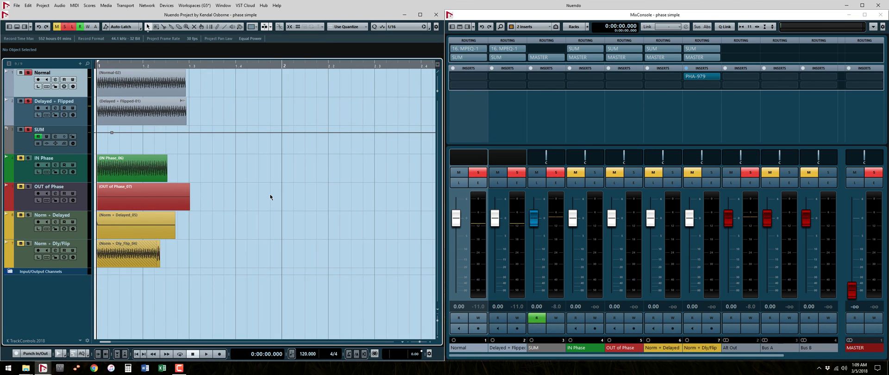
key("h")
key("h")
key("h")
key("h")
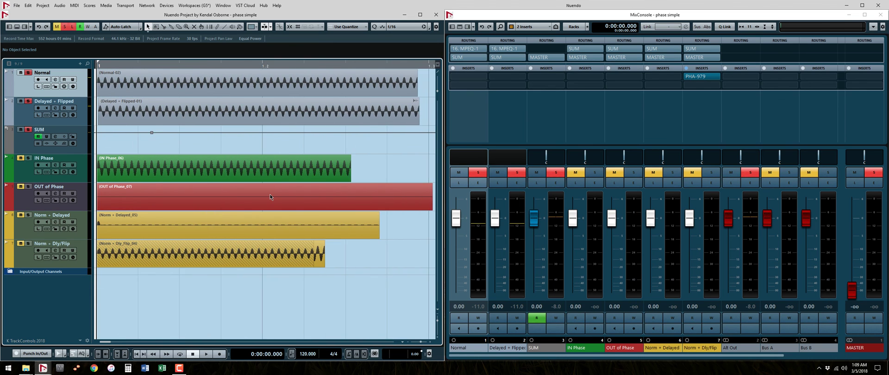